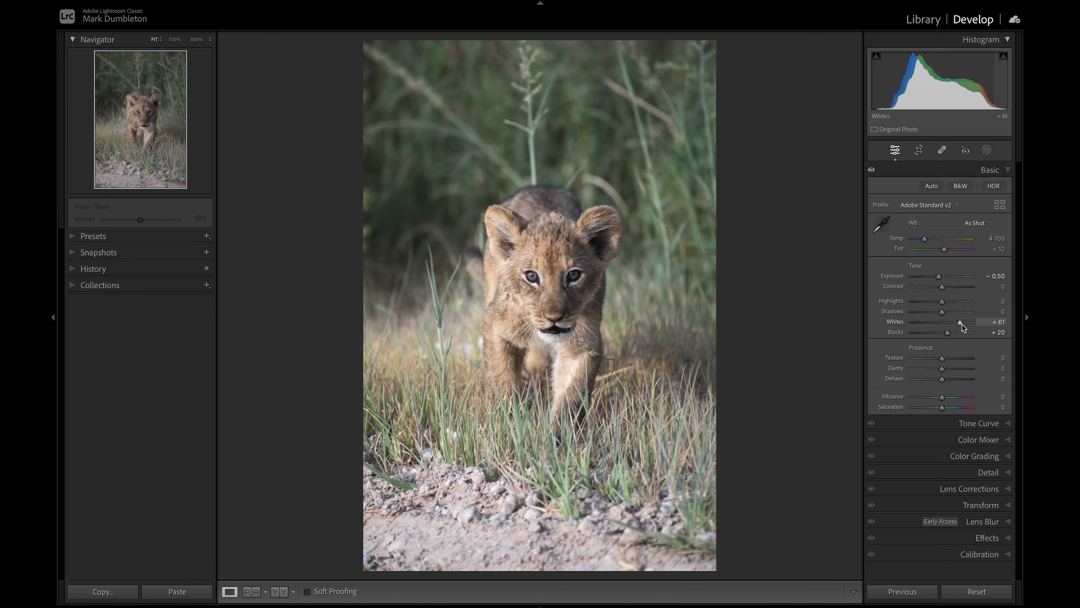
Step: Lower the photo's overall exposure to -1,10 and raise the blacks to +44
{"action": "left_click_drag", "start_coordinate": [938, 280], "coordinate": [935, 279]}
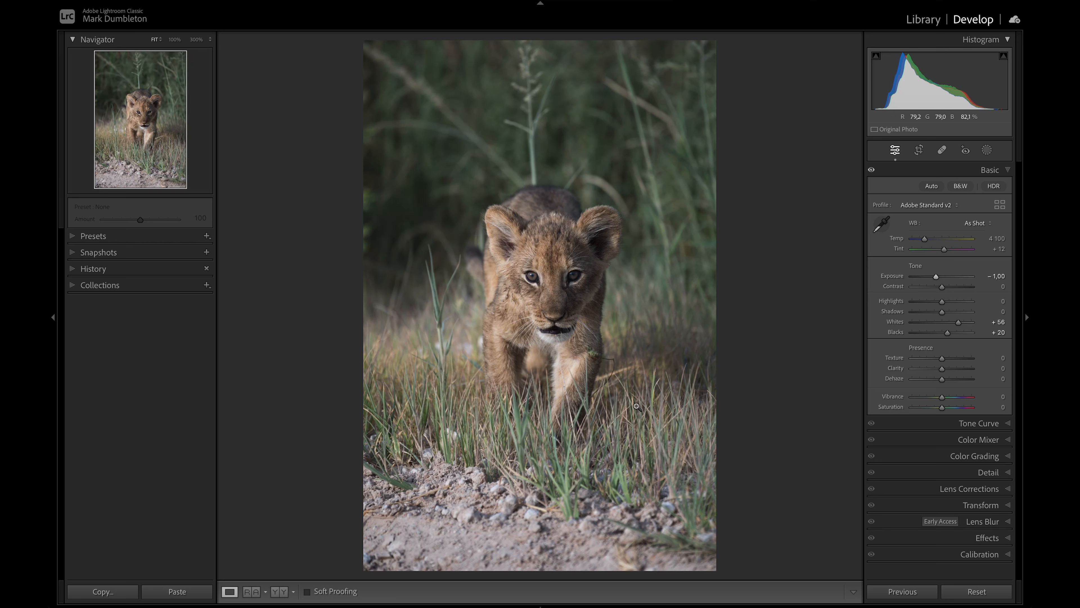
{"action": "left_click_drag", "start_coordinate": [949, 335], "coordinate": [952, 335]}
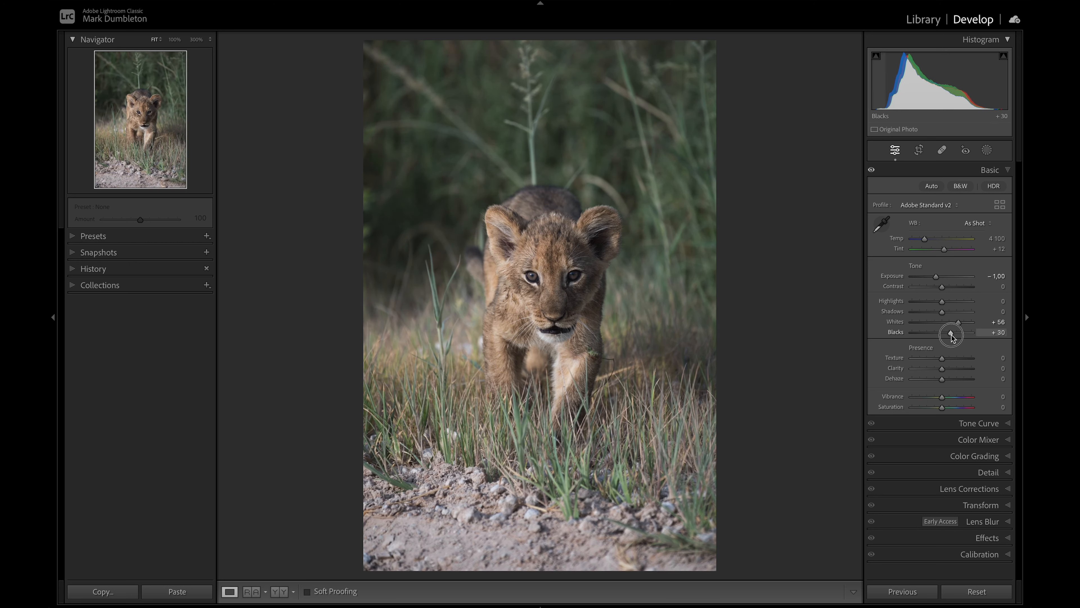
{"action": "left_click_drag", "start_coordinate": [935, 277], "coordinate": [934, 277]}
{"action": "left_click_drag", "start_coordinate": [954, 333], "coordinate": [955, 338]}
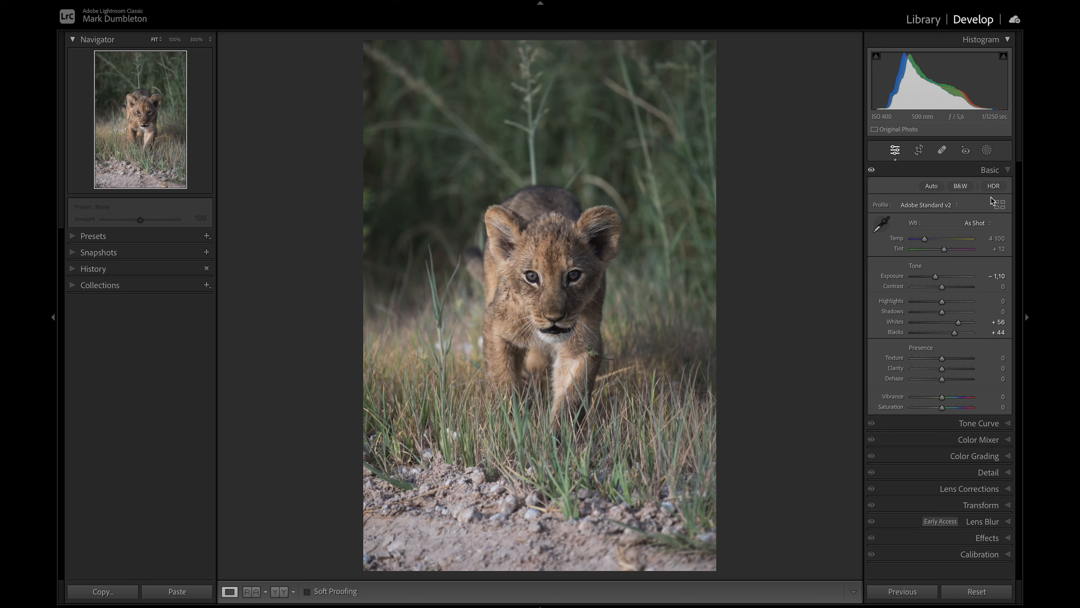
Step: Darken the foreground with a linear gradient mask at exposure -0,75, running from the photo's lower edge up to the cub's chest
{"action": "left_click", "coordinate": [987, 150]}
{"action": "left_click", "coordinate": [903, 264]}
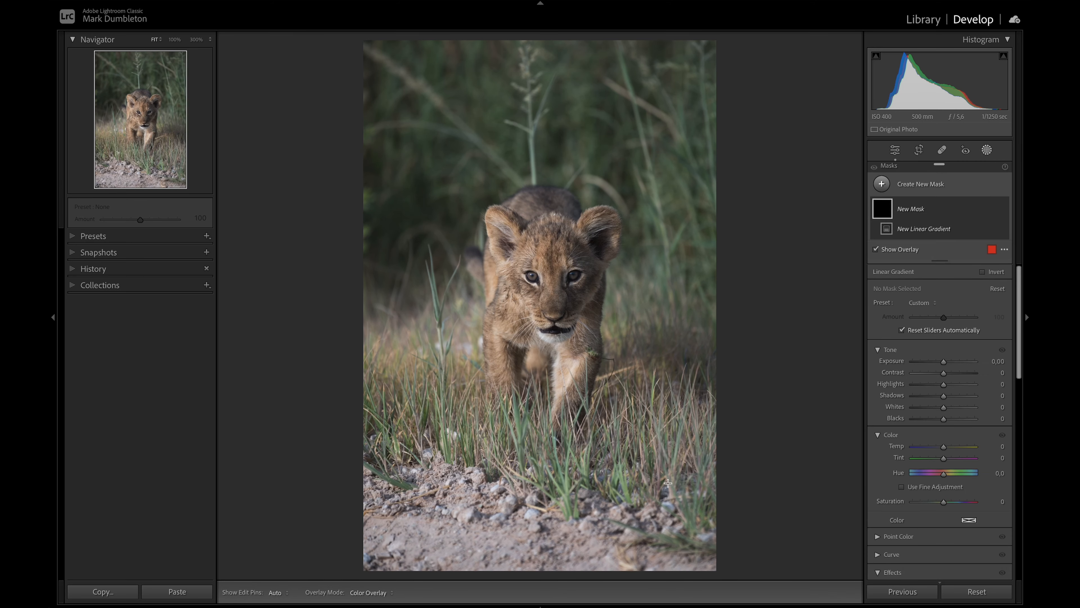
{"action": "left_click_drag", "start_coordinate": [529, 577], "coordinate": [534, 402]}
{"action": "left_click_drag", "start_coordinate": [944, 375], "coordinate": [938, 379]}
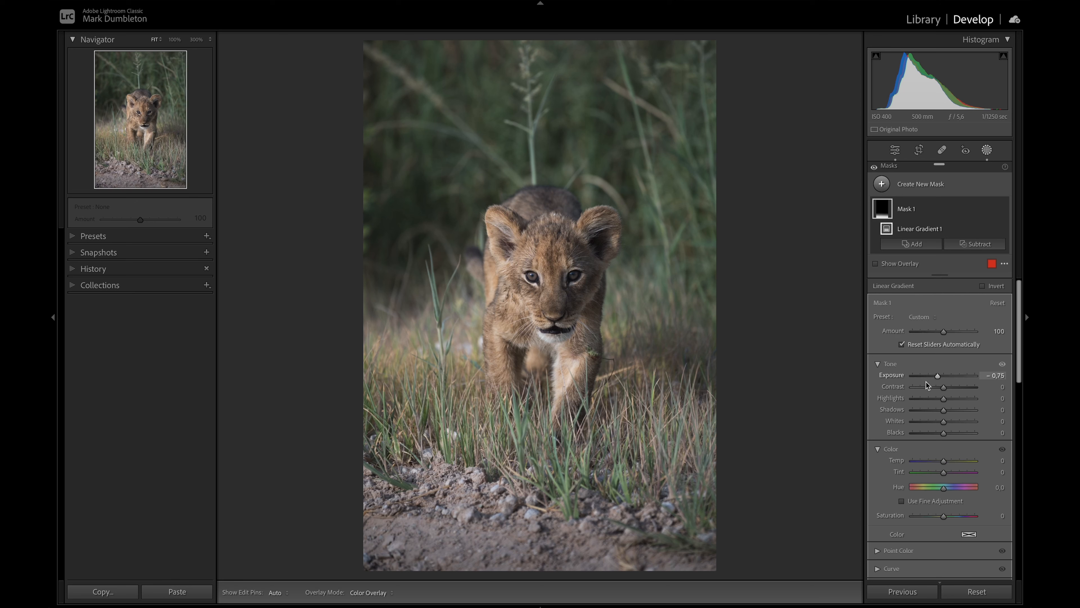
{"action": "left_click_drag", "start_coordinate": [532, 410], "coordinate": [527, 371]}
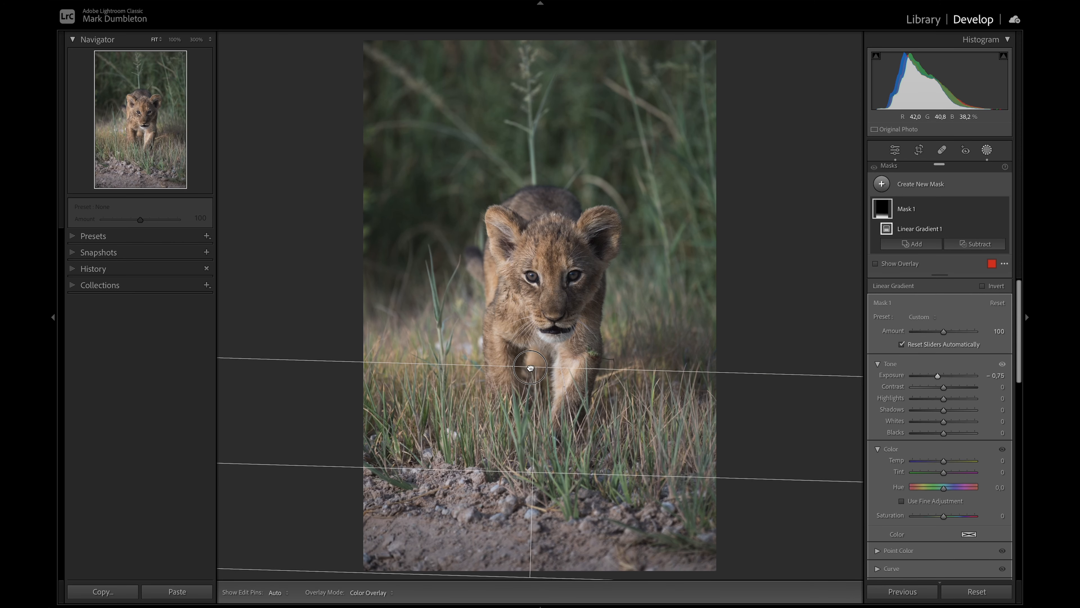
{"action": "left_click", "coordinate": [987, 152]}
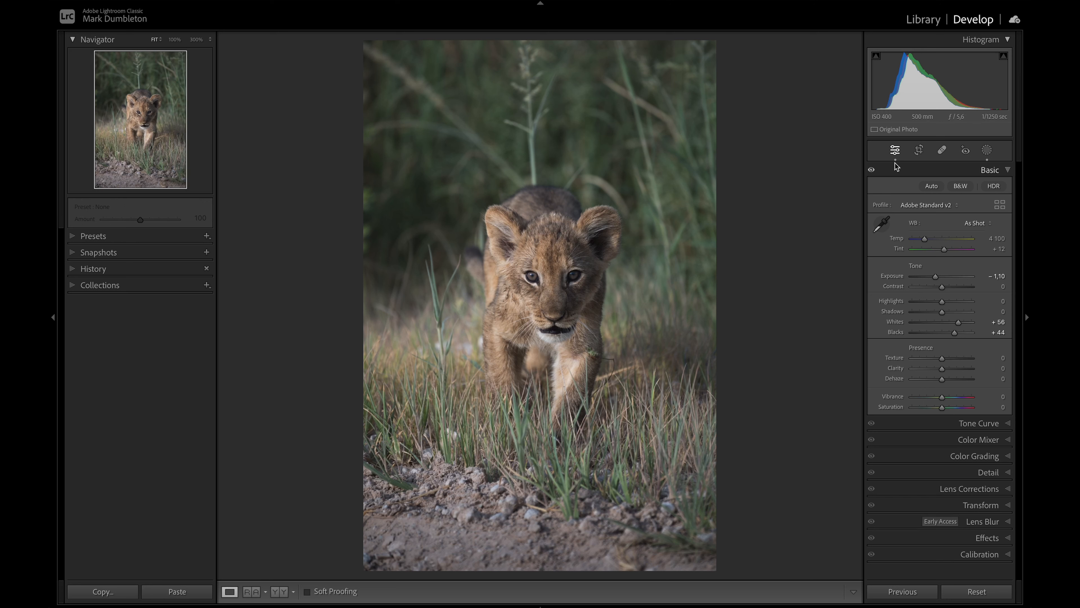
Step: Crop the photo to a 4 x 5 / 8 x 10 aspect, framing the cub more tightly and trimming the lower ground
{"action": "left_click", "coordinate": [919, 151]}
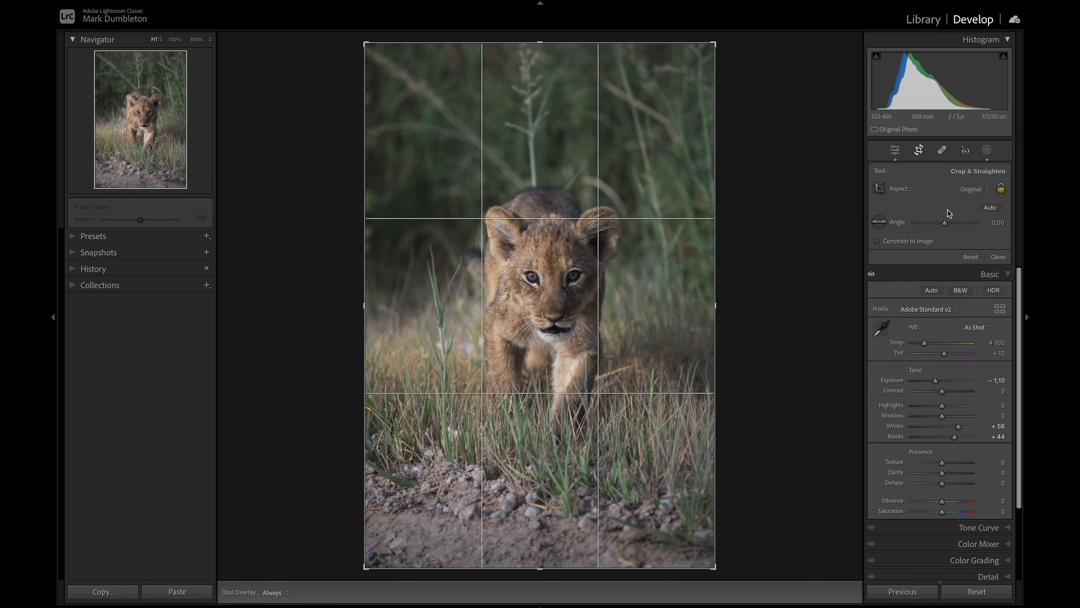
{"action": "left_click", "coordinate": [974, 189]}
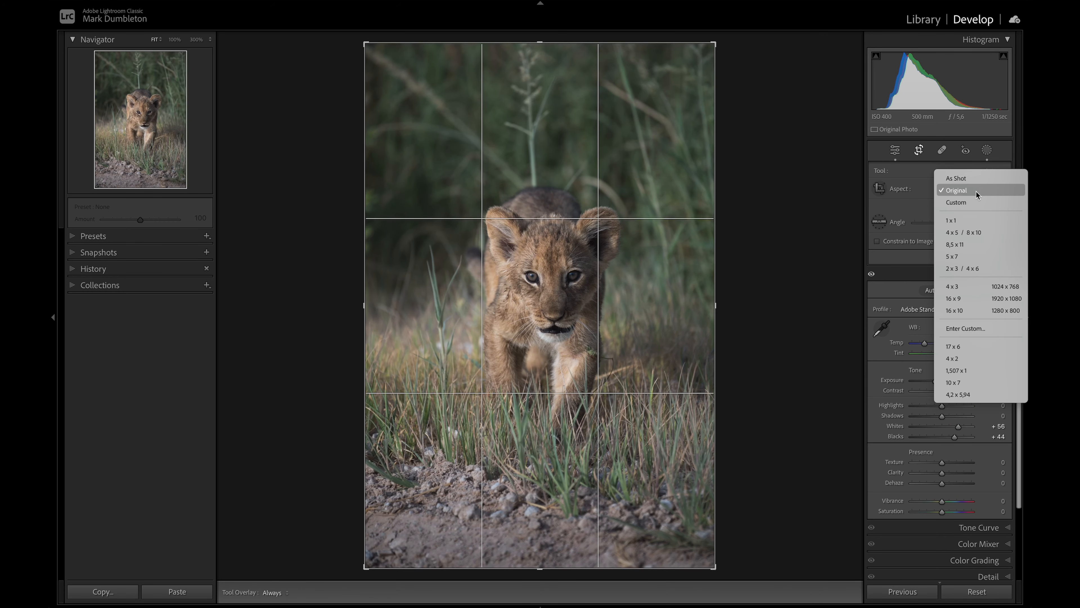
{"action": "left_click", "coordinate": [970, 234]}
{"action": "left_click_drag", "start_coordinate": [540, 84], "coordinate": [539, 114]}
{"action": "left_click_drag", "start_coordinate": [515, 272], "coordinate": [504, 271]}
{"action": "left_click_drag", "start_coordinate": [535, 495], "coordinate": [534, 492]}
{"action": "left_click_drag", "start_coordinate": [534, 423], "coordinate": [534, 415]}
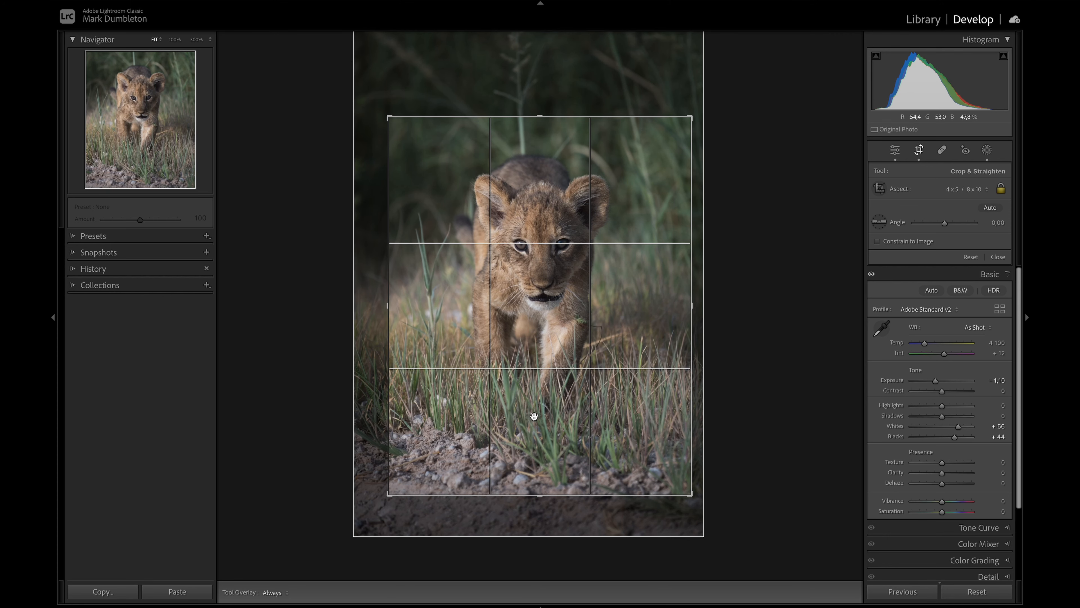
{"action": "key", "text": "Return"}
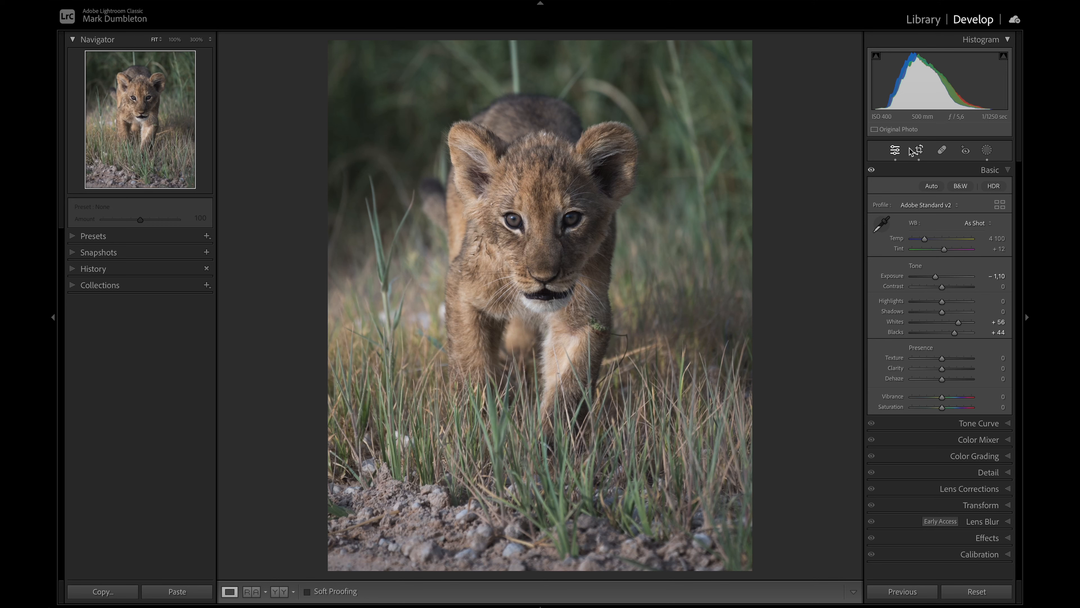
Step: Remove the blurred plant stem rising behind the cub's back with the Remove tool
{"action": "left_click", "coordinate": [942, 150]}
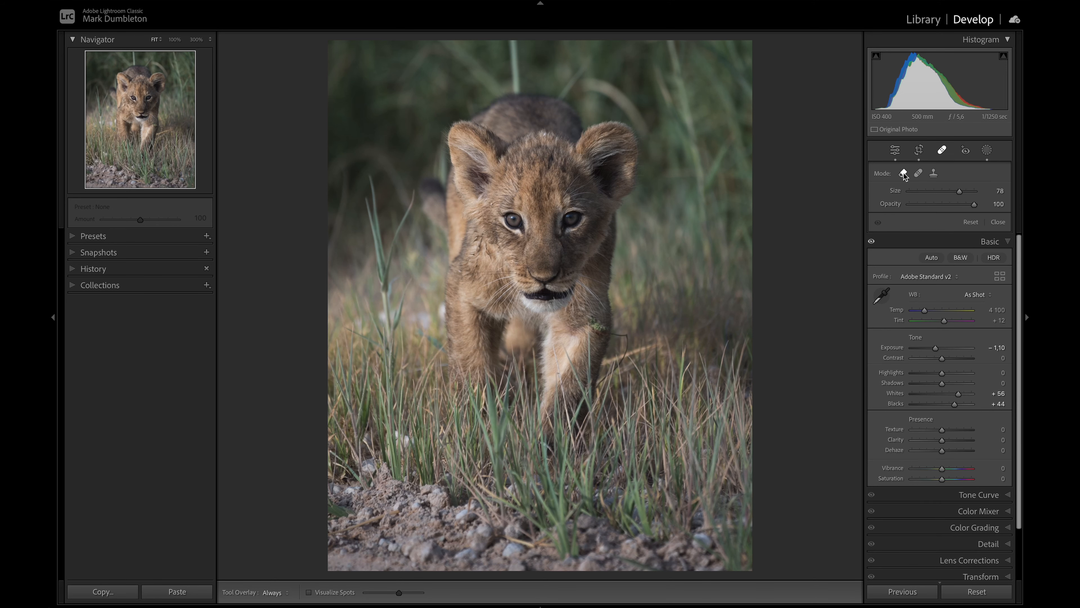
{"action": "key", "text": "z"}
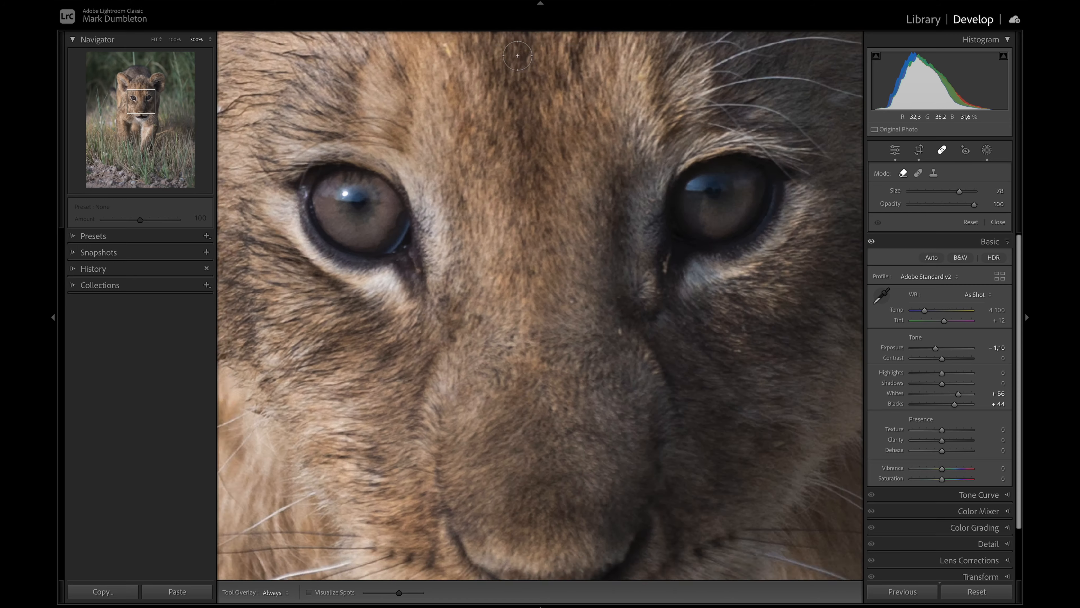
{"action": "left_click", "coordinate": [133, 63]}
{"action": "left_click", "coordinate": [175, 39]}
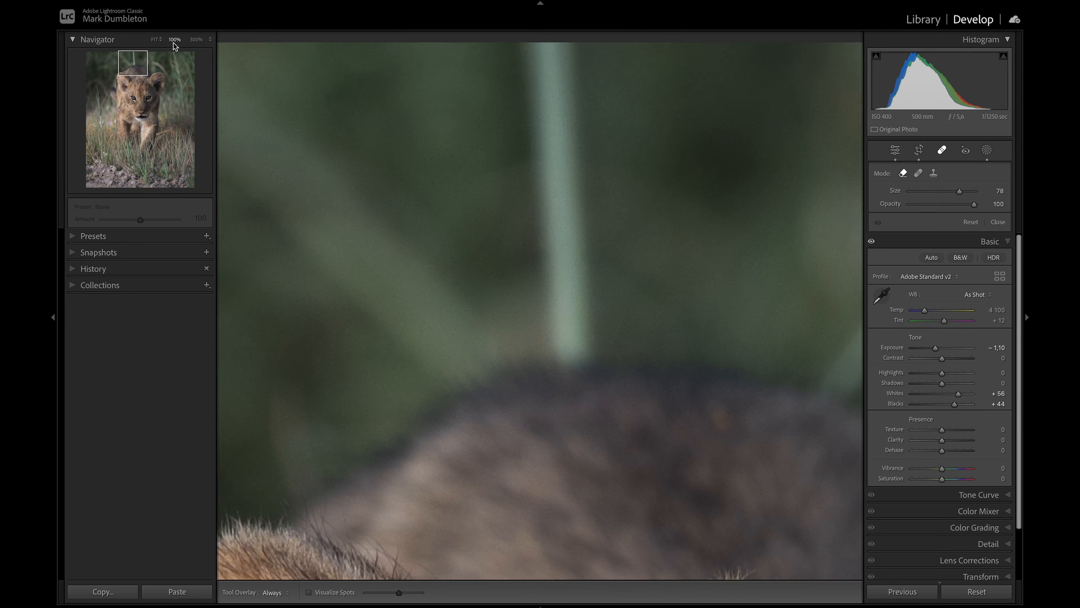
{"action": "scroll", "coordinate": [572, 240], "scroll_direction": "down", "scroll_amount": 5}
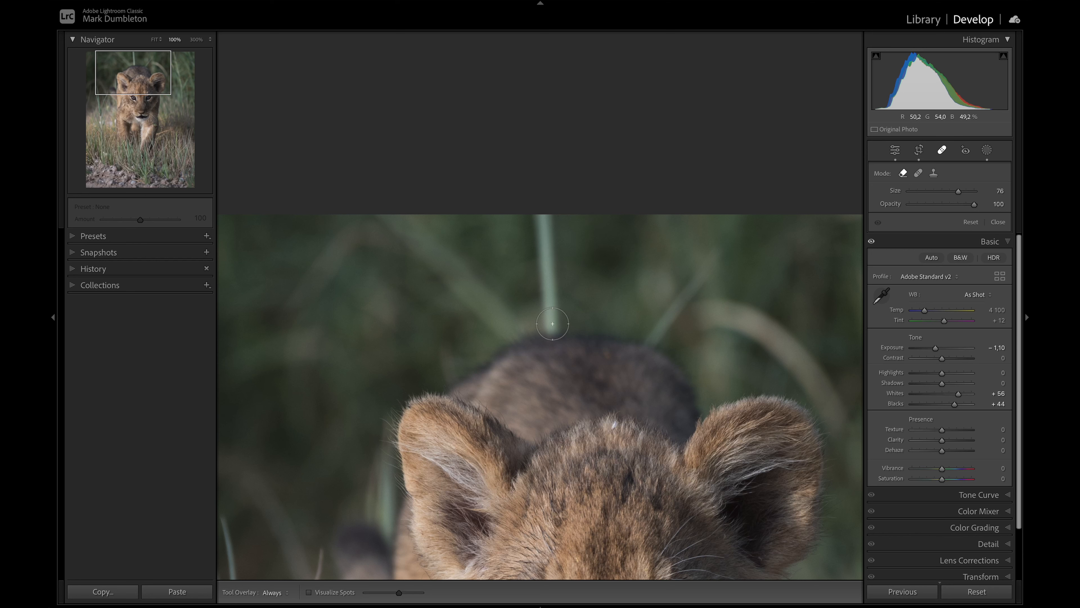
{"action": "left_click_drag", "start_coordinate": [552, 306], "coordinate": [534, 126]}
{"action": "left_click", "coordinate": [940, 154]}
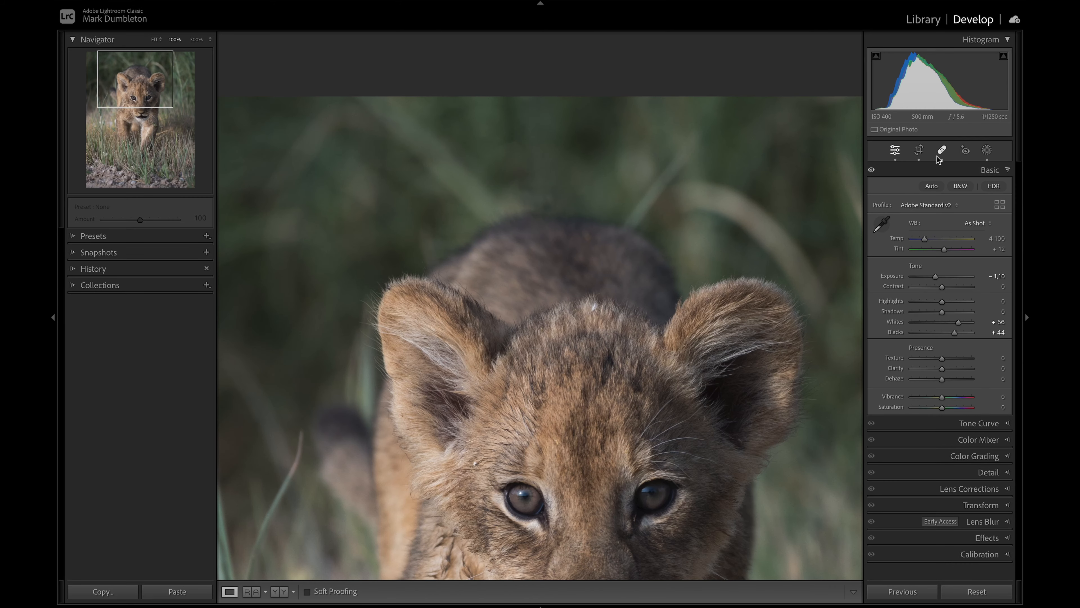
{"action": "key", "text": "z"}
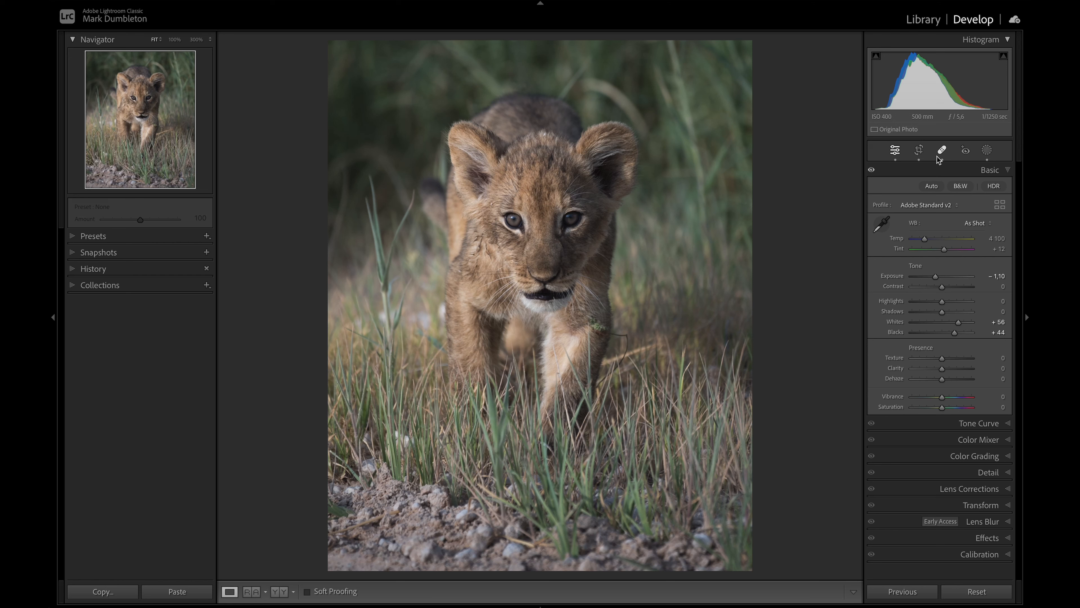
Step: Add a linear gradient mask fading inward from the photo's right side and set its exposure to -0,19
{"action": "left_click", "coordinate": [986, 151]}
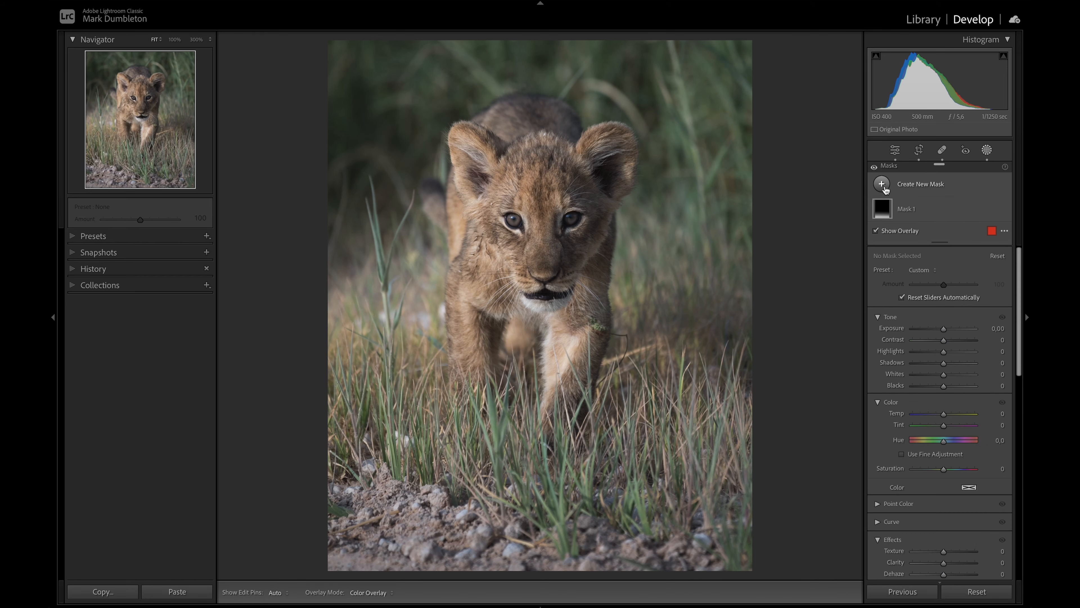
{"action": "left_click", "coordinate": [882, 184]}
{"action": "left_click", "coordinate": [926, 293]}
{"action": "left_click_drag", "start_coordinate": [797, 263], "coordinate": [516, 266]}
{"action": "left_click_drag", "start_coordinate": [943, 402], "coordinate": [942, 403]}
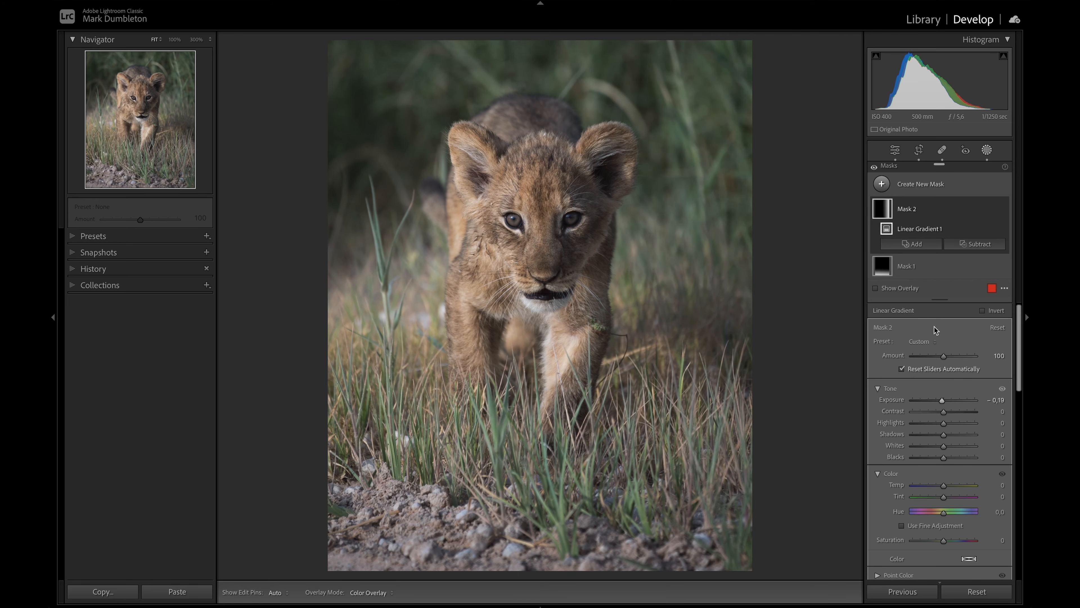
Step: Add a linear gradient mask fading inward from the photo's left side, with exposure 0,09 and blacks 21
{"action": "left_click", "coordinate": [881, 186]}
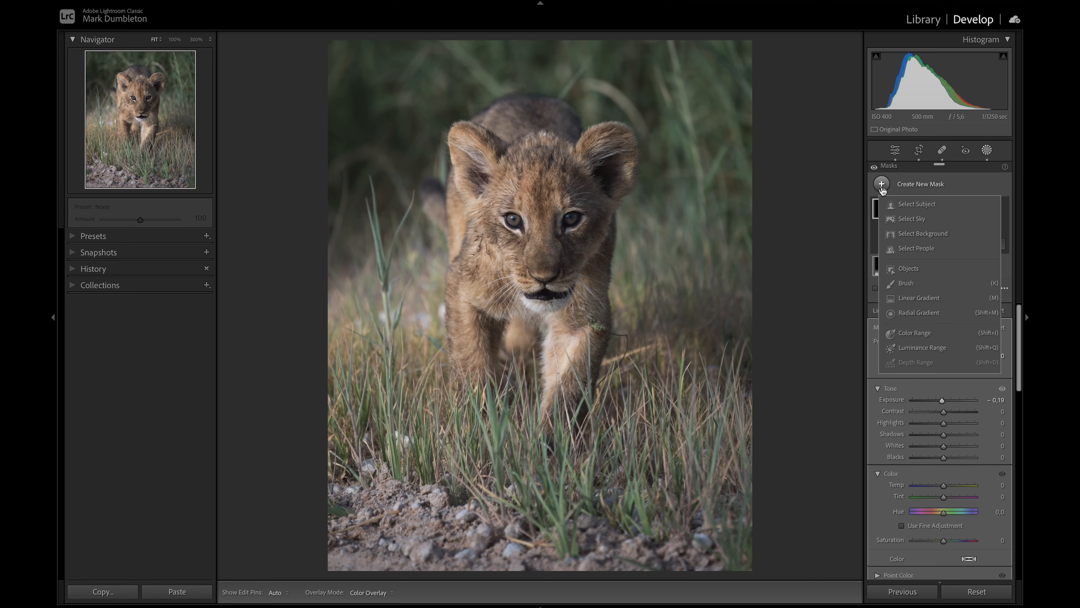
{"action": "left_click", "coordinate": [918, 298]}
{"action": "left_click_drag", "start_coordinate": [260, 236], "coordinate": [600, 233]}
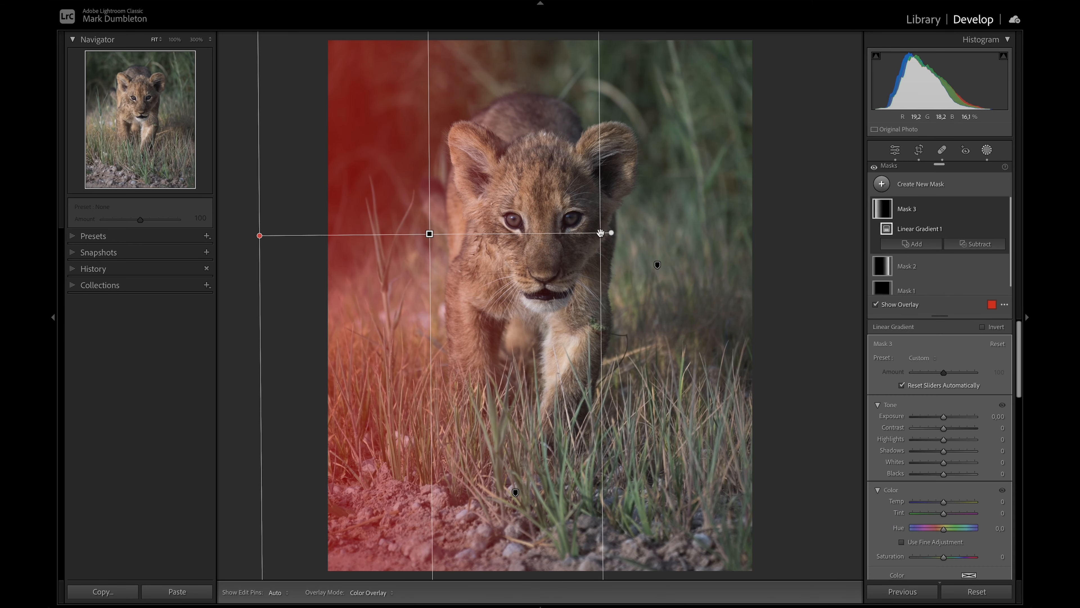
{"action": "left_click_drag", "start_coordinate": [944, 419], "coordinate": [944, 420]}
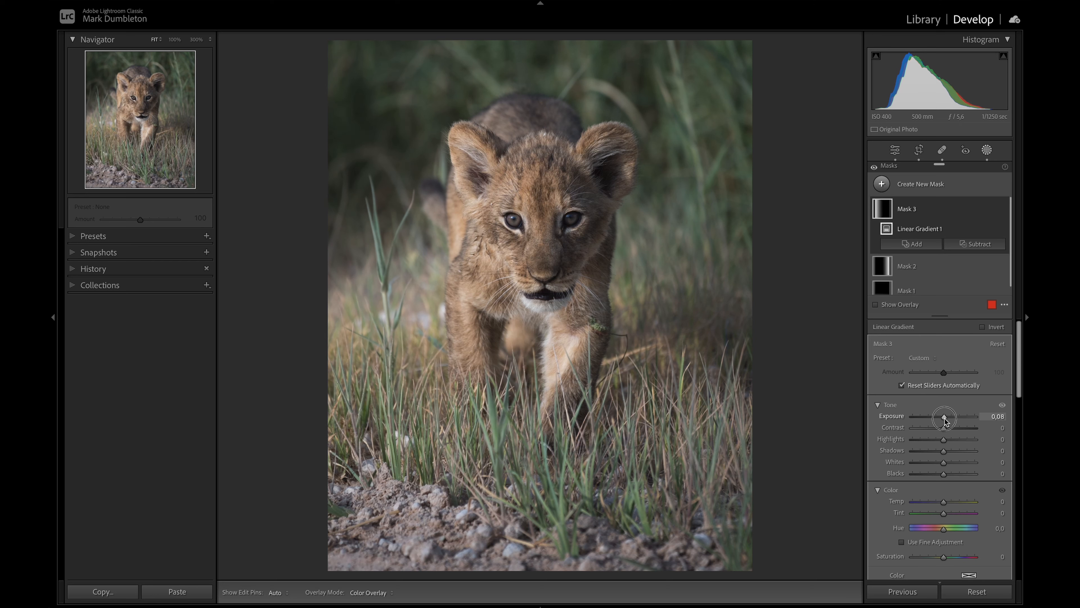
{"action": "left_click_drag", "start_coordinate": [945, 474], "coordinate": [953, 476]}
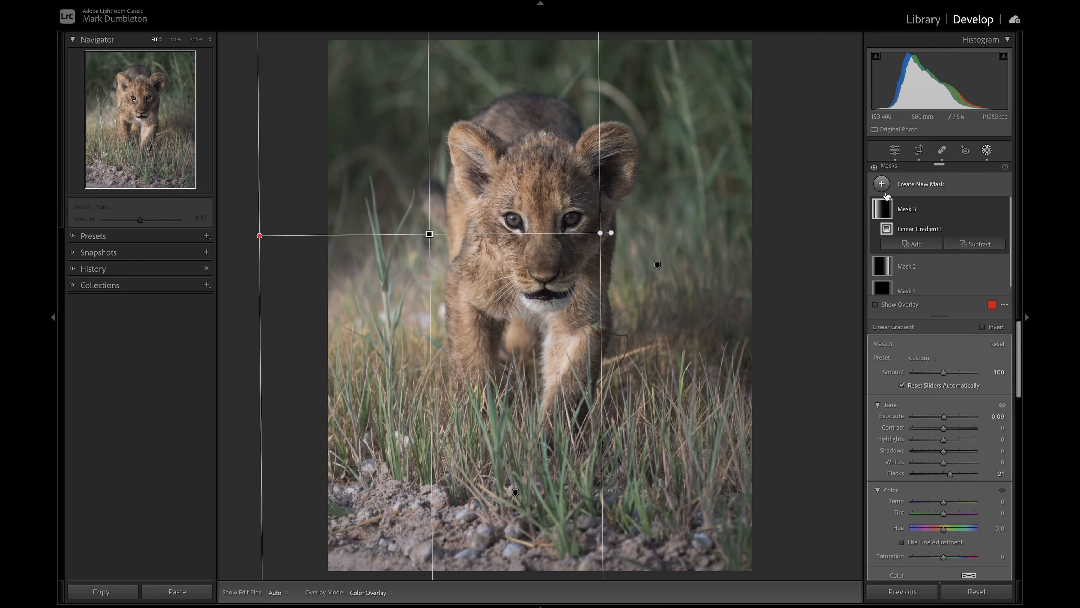
Step: Narrow the foreground gradient of Mask 1 and move it up so it fades out at the cub's legs
{"action": "left_click", "coordinate": [907, 290]}
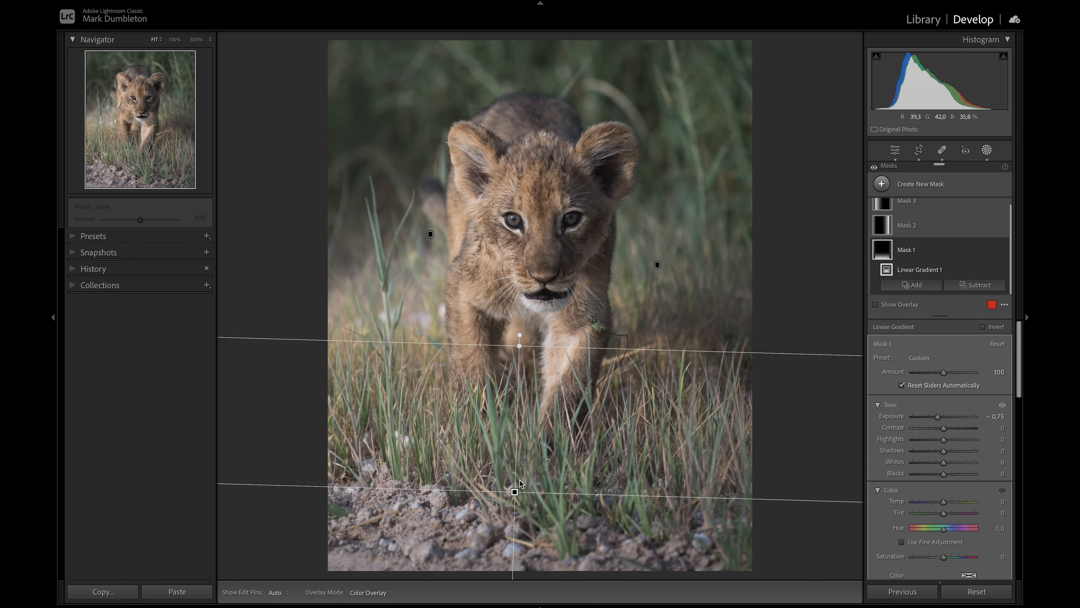
{"action": "left_click_drag", "start_coordinate": [517, 348], "coordinate": [515, 454]}
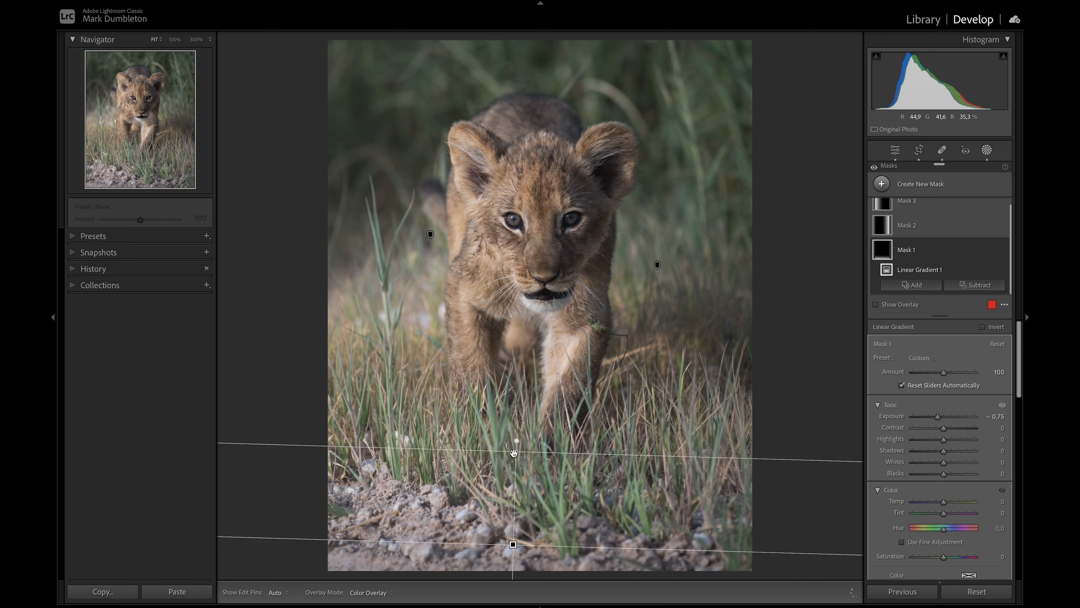
{"action": "left_click_drag", "start_coordinate": [511, 539], "coordinate": [516, 484]}
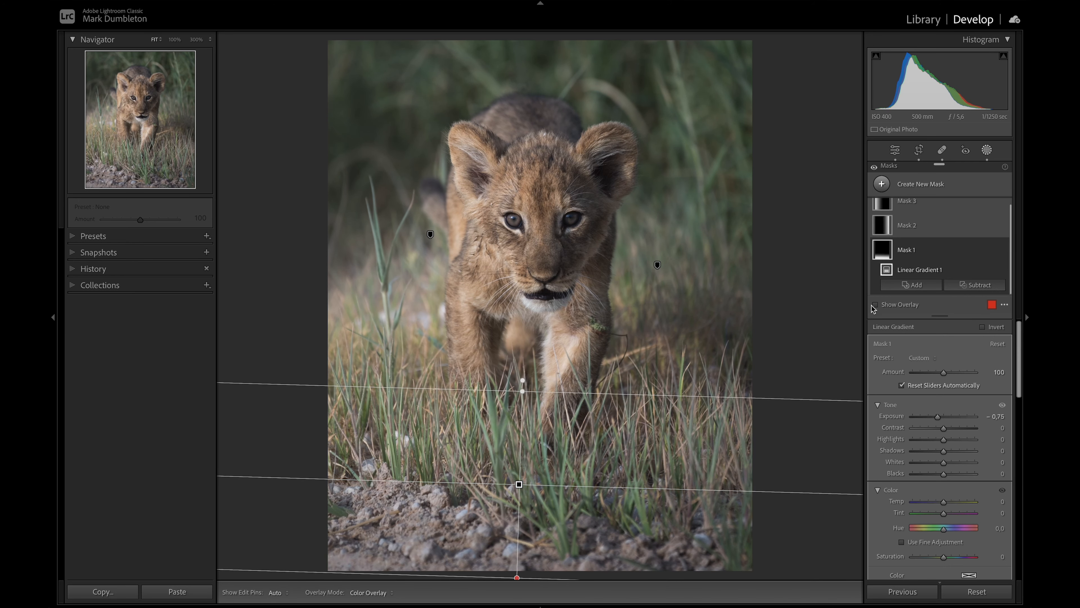
{"action": "left_click", "coordinate": [985, 153]}
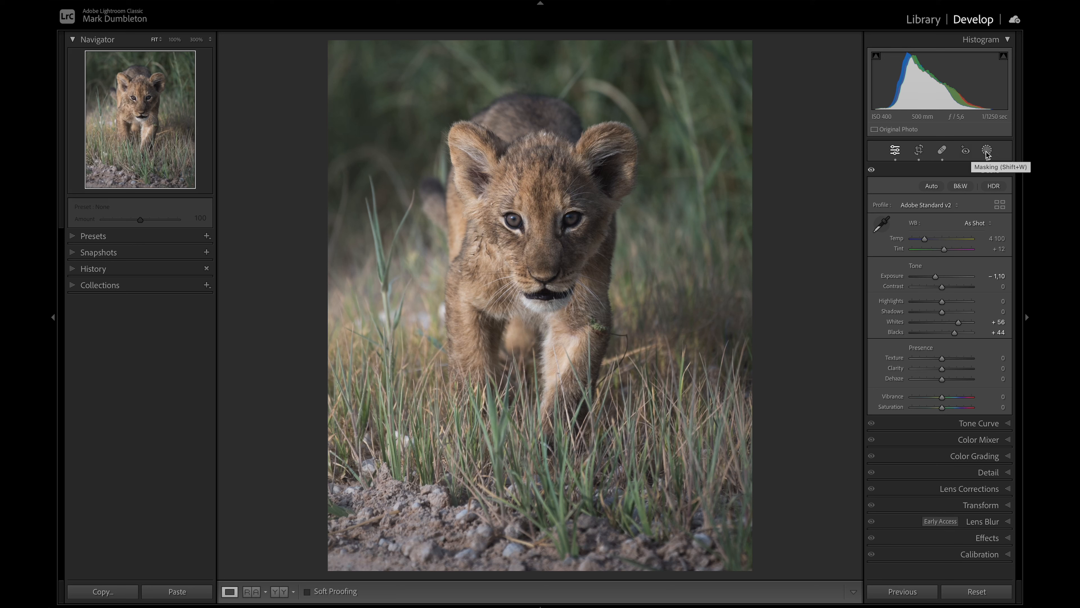
Step: Darken the whole photo to exposure -1,60 and lift the blacks to +57
{"action": "left_click_drag", "start_coordinate": [935, 276], "coordinate": [932, 277]}
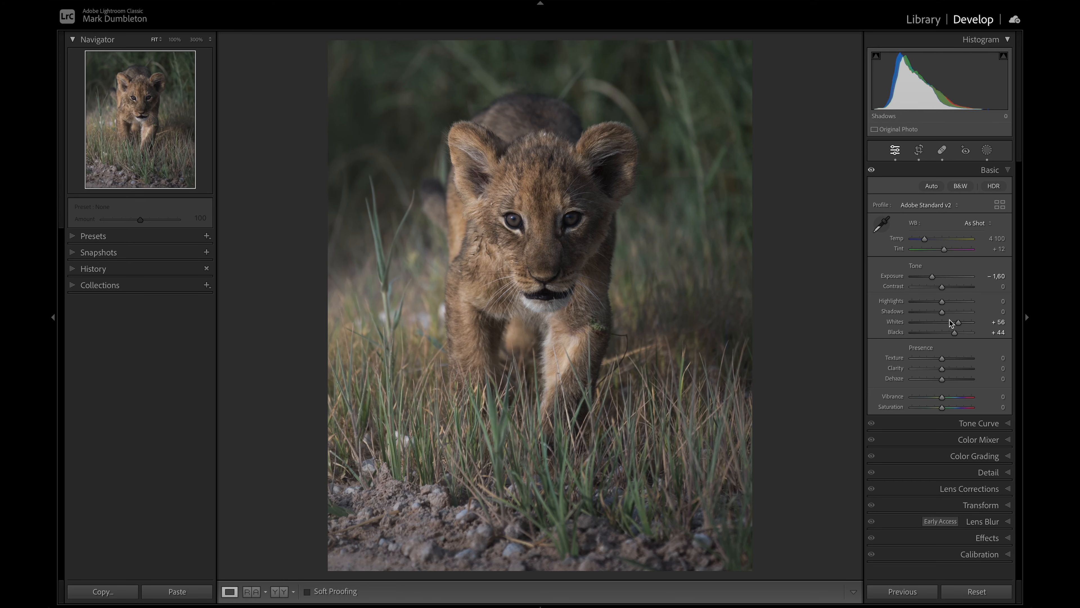
{"action": "left_click_drag", "start_coordinate": [954, 332], "coordinate": [960, 336]}
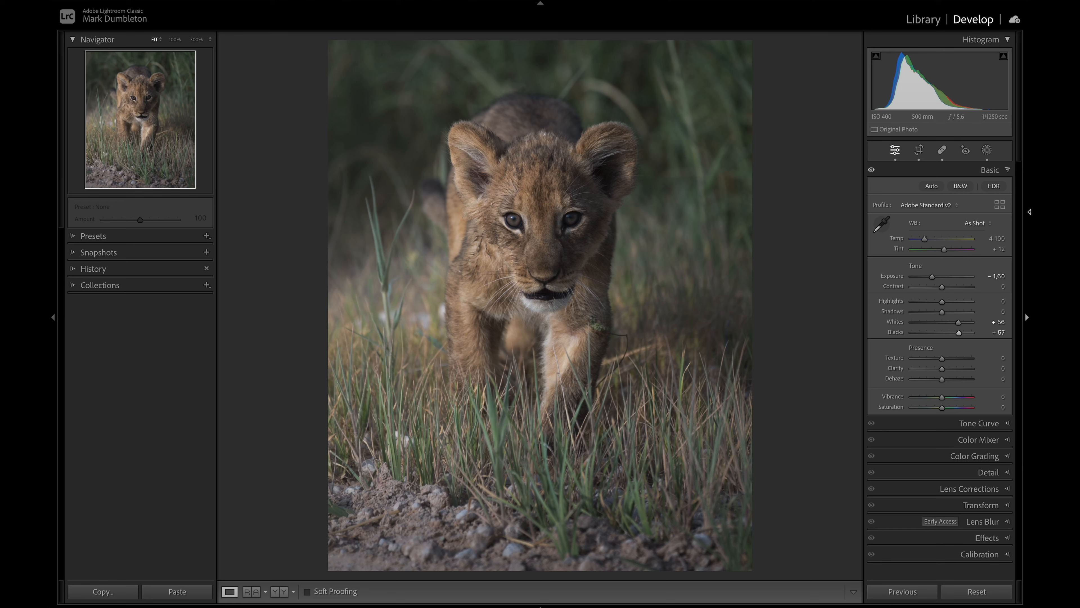
Step: Create a large radial gradient mask mostly outside the photo's left edge, overlapping its upper left area
{"action": "left_click", "coordinate": [987, 149]}
{"action": "left_click", "coordinate": [881, 183]}
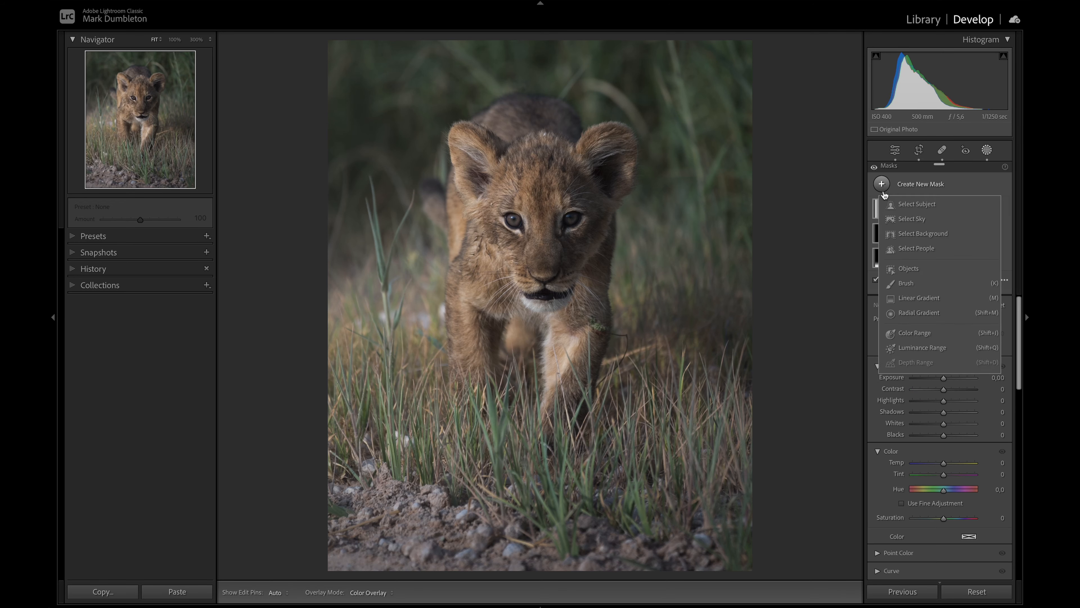
{"action": "left_click", "coordinate": [921, 313]}
{"action": "left_click", "coordinate": [209, 39]}
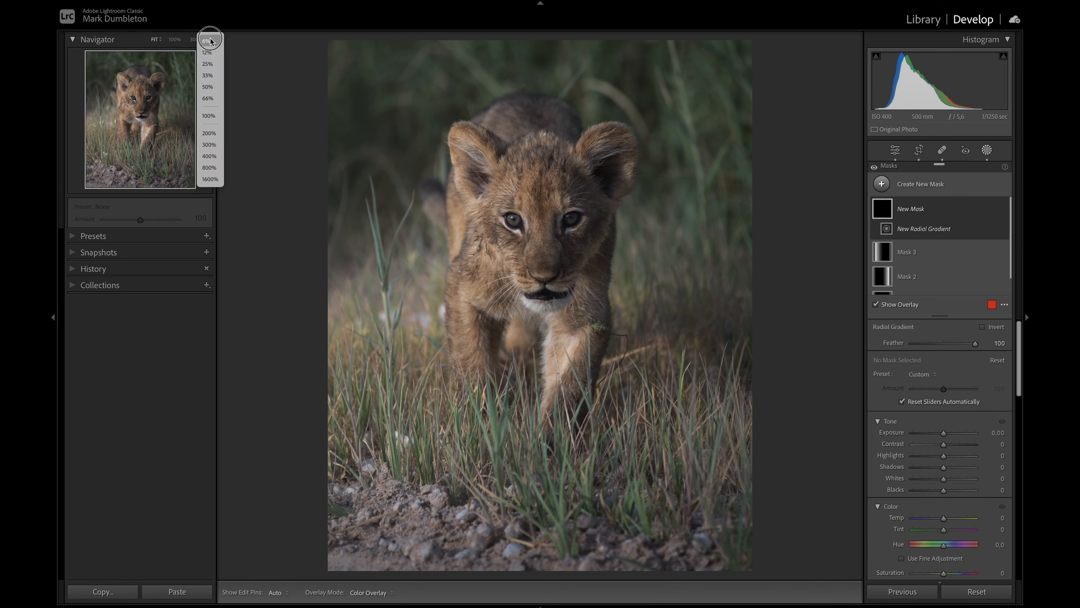
{"action": "left_click", "coordinate": [211, 56]}
{"action": "left_click_drag", "start_coordinate": [363, 245], "coordinate": [493, 353]}
{"action": "left_click_drag", "start_coordinate": [441, 268], "coordinate": [450, 296]}
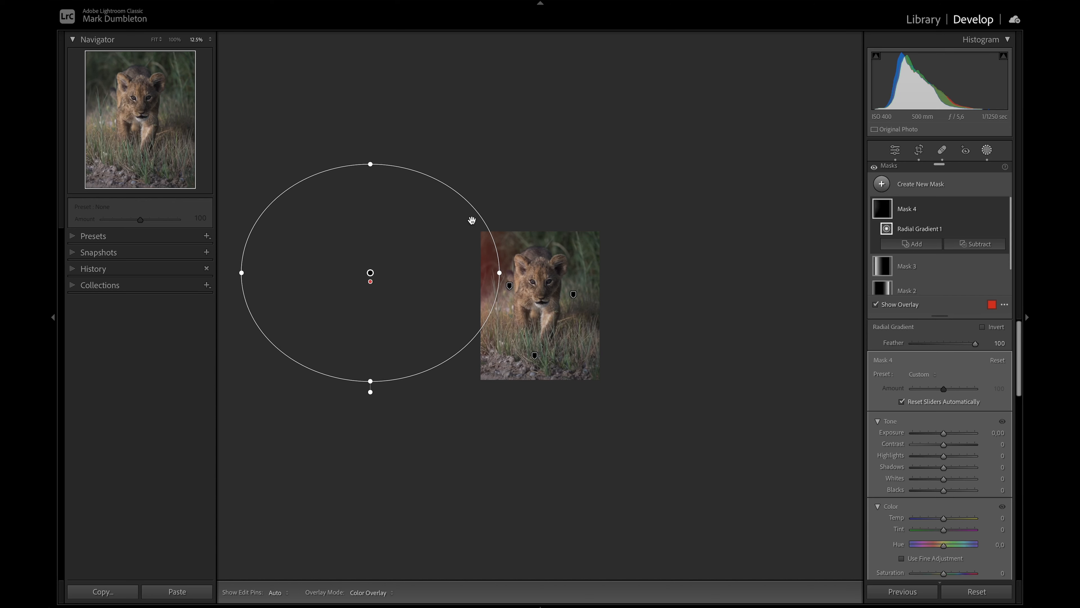
Step: Set the radial gradient mask's blacks to 52 and exposure to 1,29, and compare the photo with the mask off and on
{"action": "left_click_drag", "start_coordinate": [943, 490], "coordinate": [959, 490]}
{"action": "left_click_drag", "start_coordinate": [943, 433], "coordinate": [954, 434]}
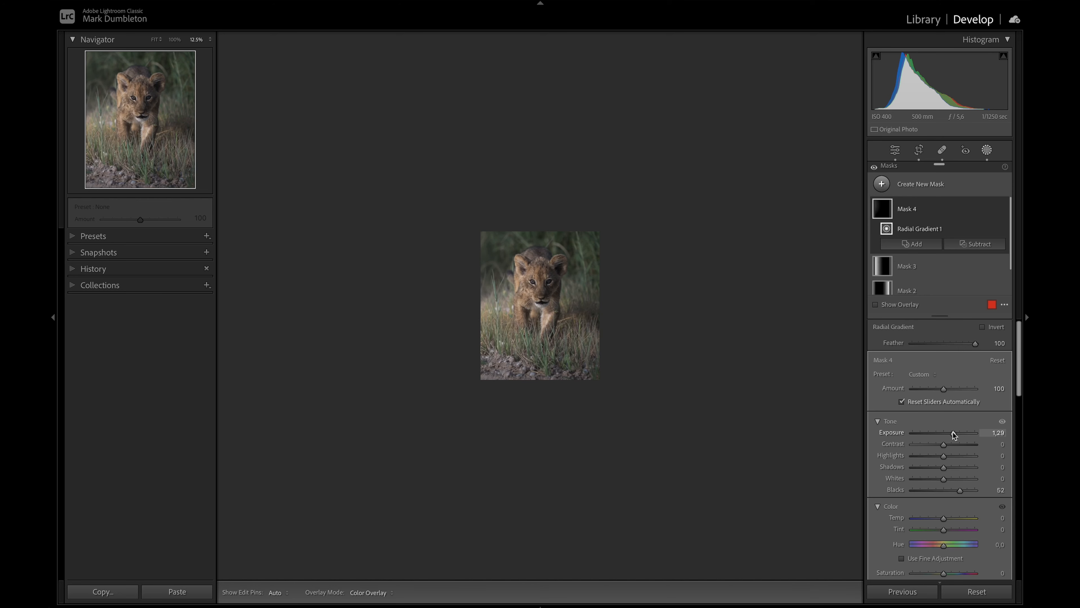
{"action": "left_click", "coordinate": [1003, 209]}
{"action": "left_click", "coordinate": [1003, 209]}
{"action": "left_click", "coordinate": [1003, 209]}
{"action": "left_click", "coordinate": [1003, 209]}
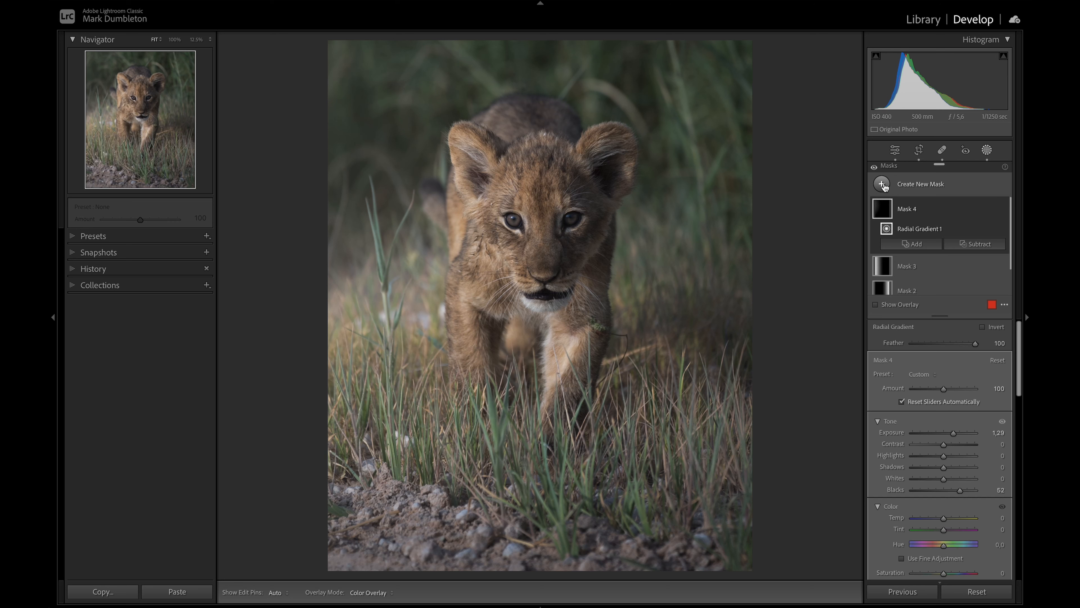
{"action": "left_click", "coordinate": [987, 150]}
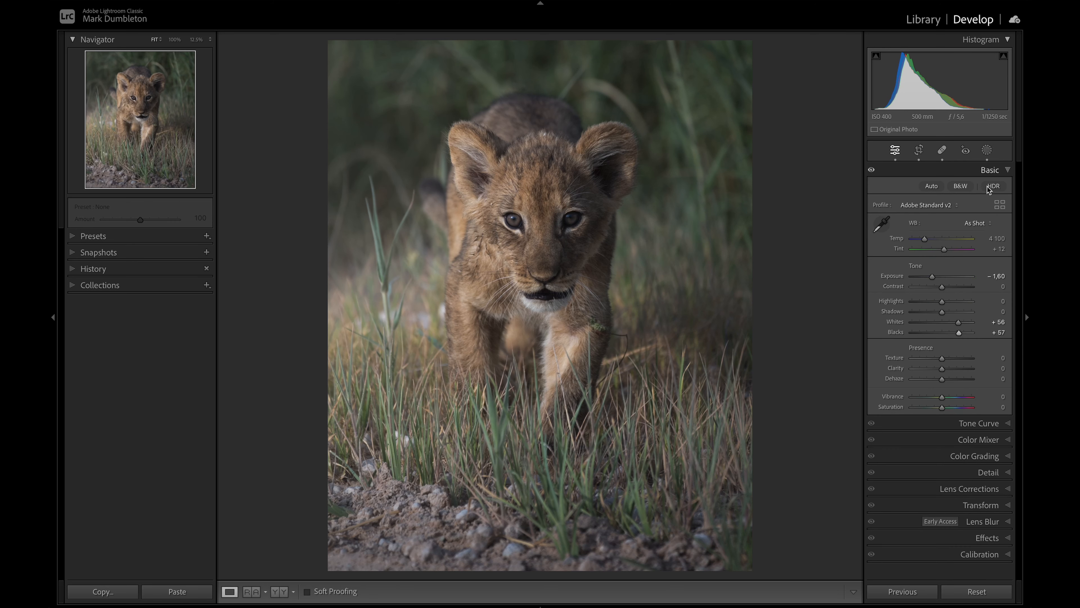
Step: Apply a subtle dark post-crop vignette with an amount of -12
{"action": "left_click", "coordinate": [986, 537]}
{"action": "left_click_drag", "start_coordinate": [941, 338], "coordinate": [938, 339]}
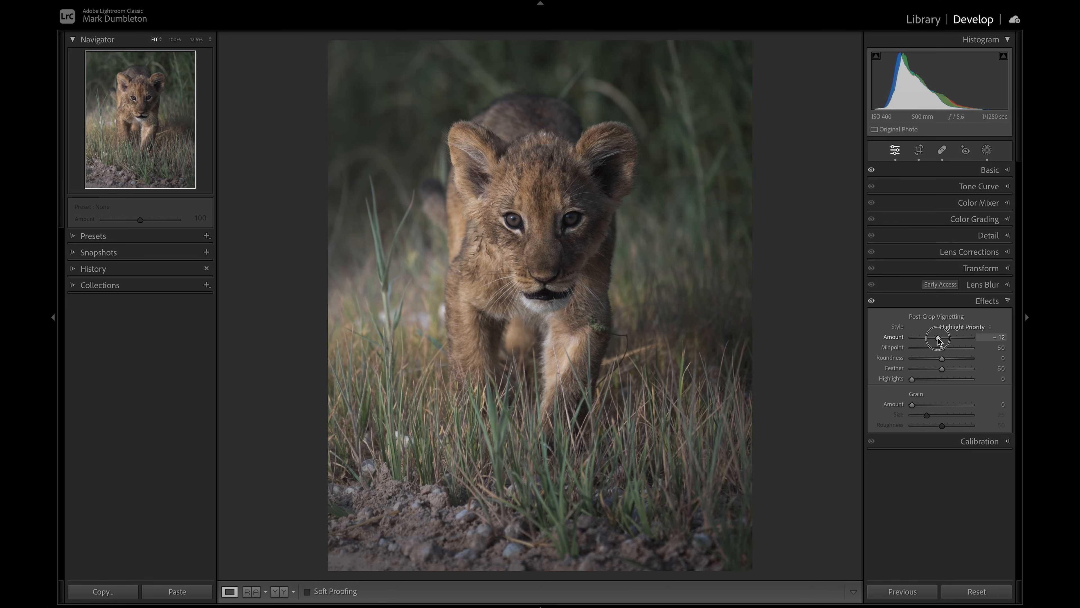
{"action": "left_click_drag", "start_coordinate": [911, 378], "coordinate": [949, 314]}
Step: Set the whole photo's shadows to +23, exposure to -1,70, whites to +58 and highlights to -20
{"action": "key", "text": "ctrl+1"}
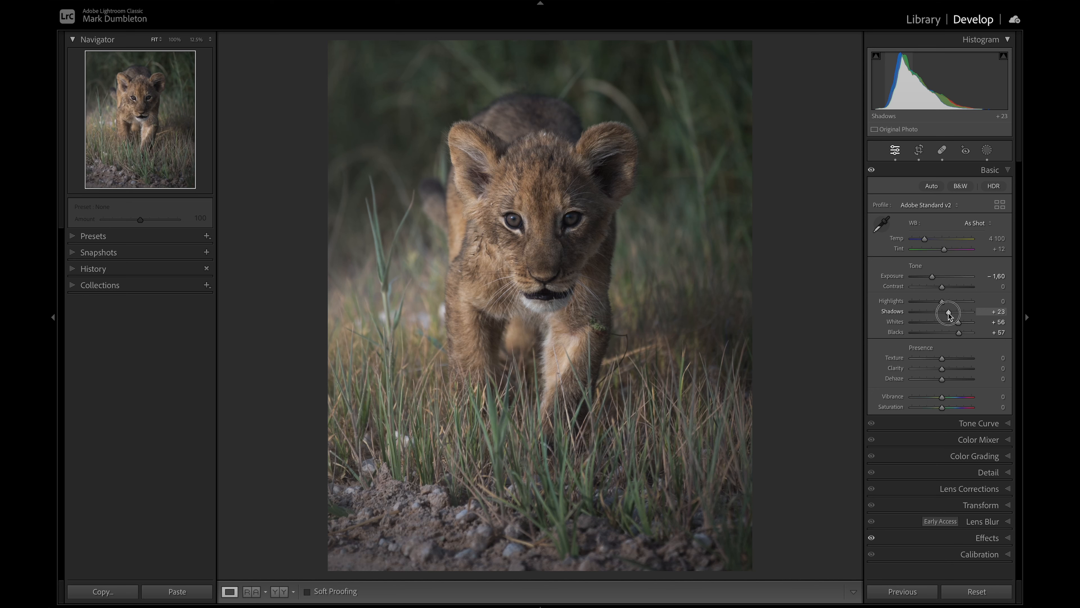
{"action": "left_click_drag", "start_coordinate": [931, 278], "coordinate": [931, 279]}
{"action": "left_click_drag", "start_coordinate": [958, 322], "coordinate": [937, 303]}
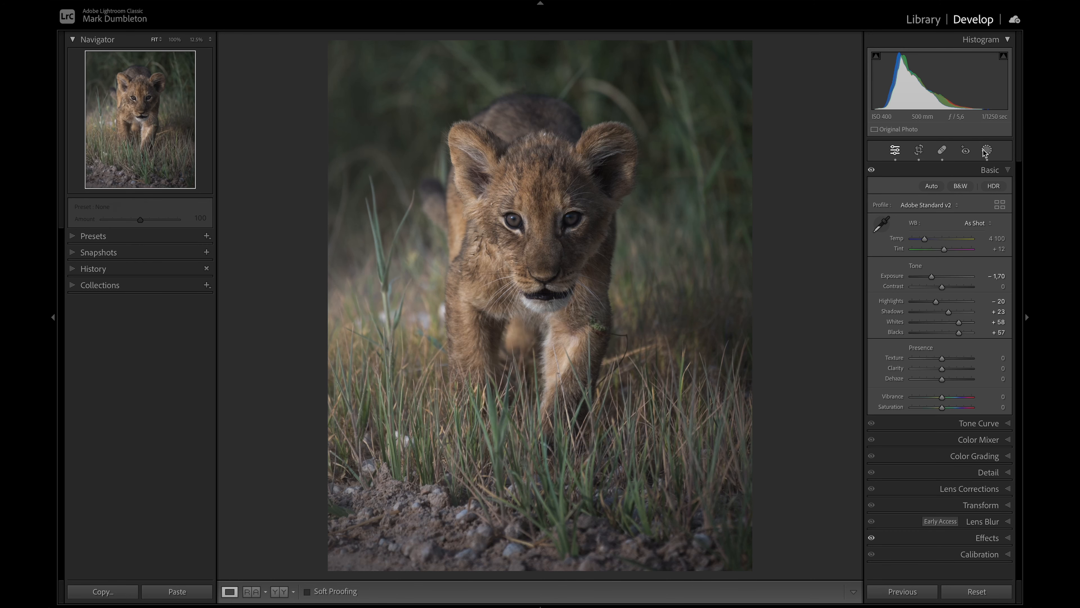
Step: Create a brush mask at size 2,0 and paint over the light reflections in the upper part of both of the cub's eyes
{"action": "left_click", "coordinate": [174, 39]}
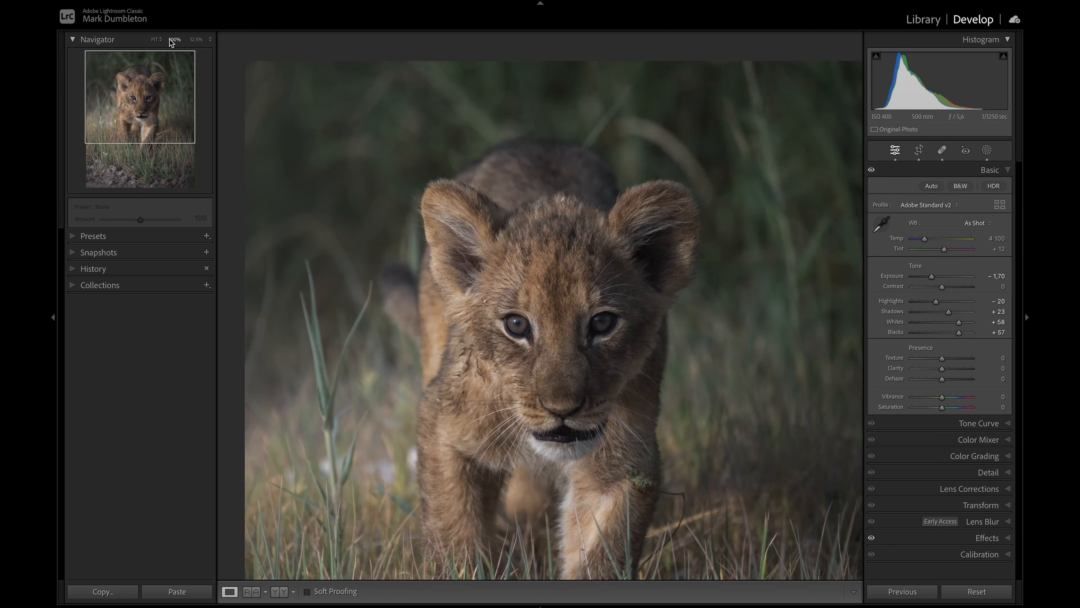
{"action": "scroll", "coordinate": [602, 464], "scroll_direction": "down", "scroll_amount": 10}
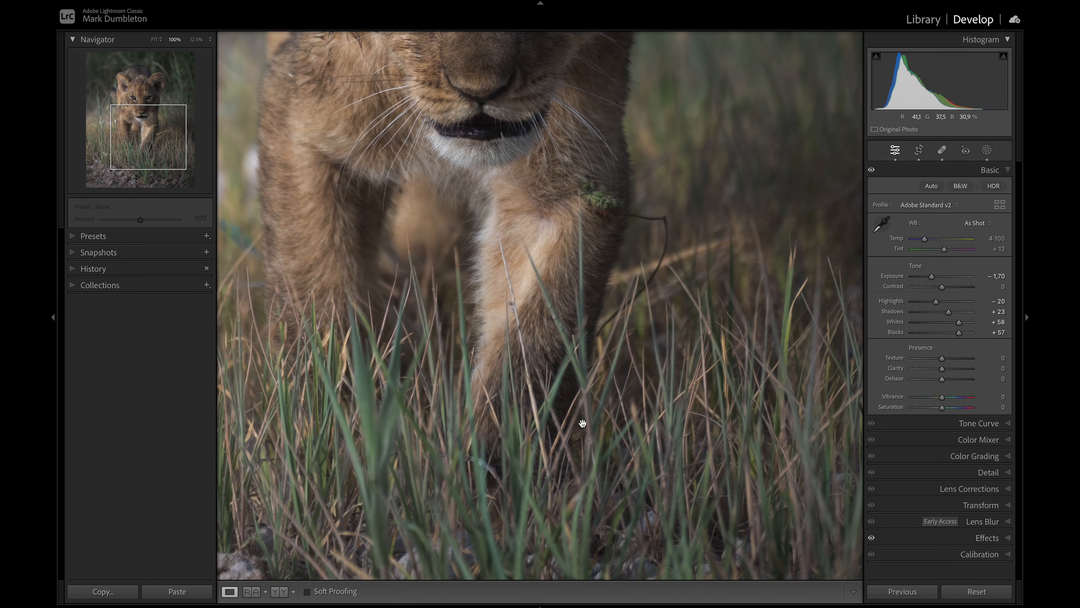
{"action": "left_click", "coordinate": [146, 101]}
{"action": "left_click", "coordinate": [210, 39]}
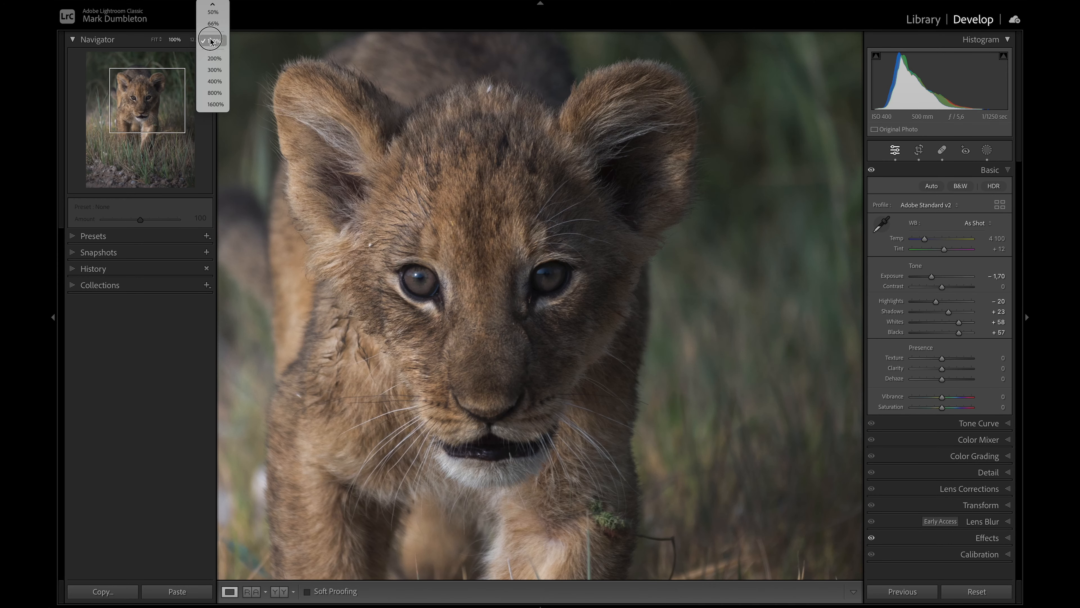
{"action": "left_click", "coordinate": [212, 59]}
{"action": "left_click_drag", "start_coordinate": [492, 292], "coordinate": [615, 306]}
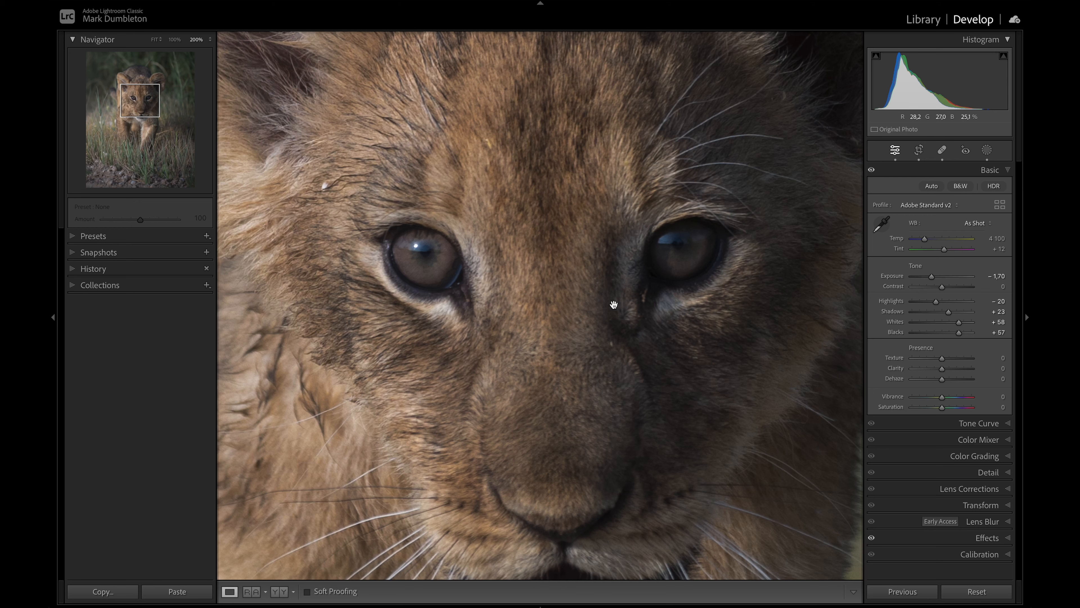
{"action": "left_click", "coordinate": [987, 149]}
{"action": "left_click", "coordinate": [880, 184]}
{"action": "left_click", "coordinate": [931, 235]}
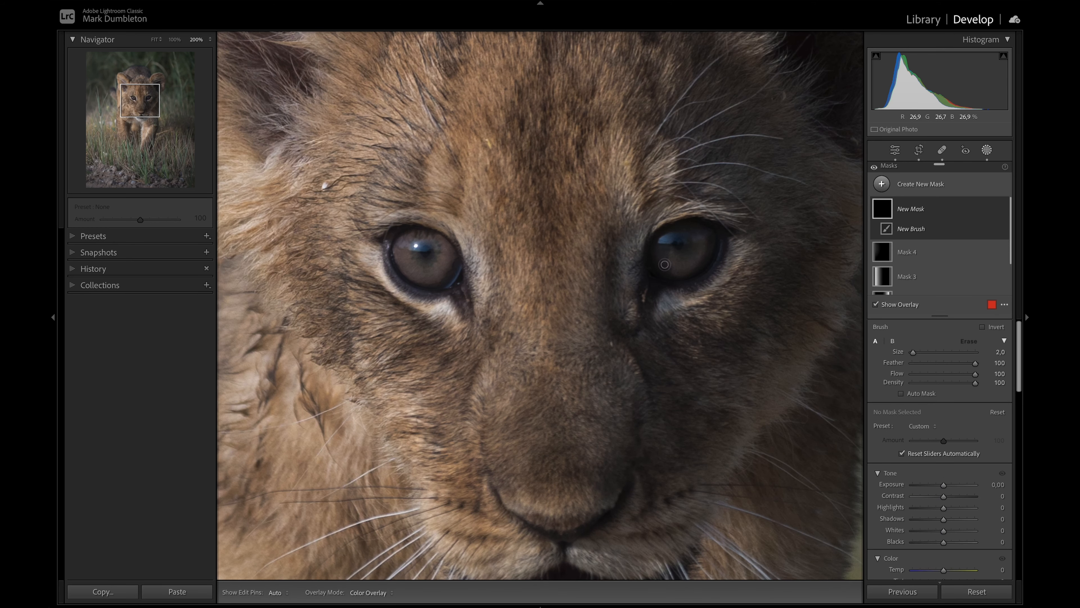
{"action": "mouse_move", "coordinate": [663, 241]}
{"action": "left_mouse_down"}
{"action": "mouse_move", "coordinate": [699, 239]}
{"action": "mouse_move", "coordinate": [668, 238]}
{"action": "left_mouse_up"}
{"action": "left_click_drag", "start_coordinate": [428, 247], "coordinate": [414, 245]}
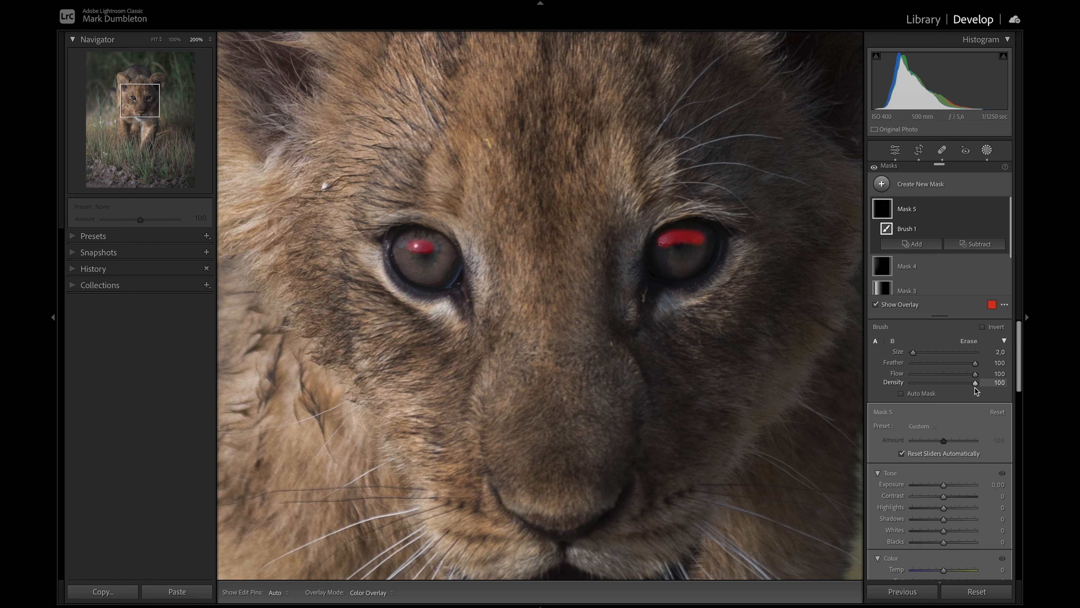
Step: Set the eye reflection mask's whites to 69, exposure to 0,22 and saturation to -19
{"action": "left_click_drag", "start_coordinate": [945, 532], "coordinate": [965, 534]}
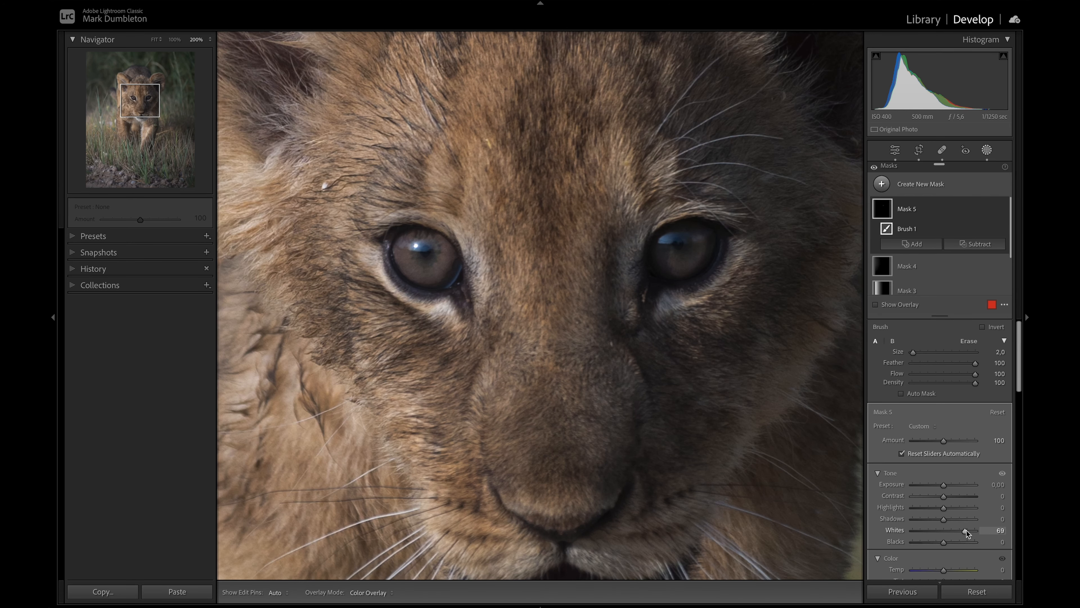
{"action": "key", "text": "z"}
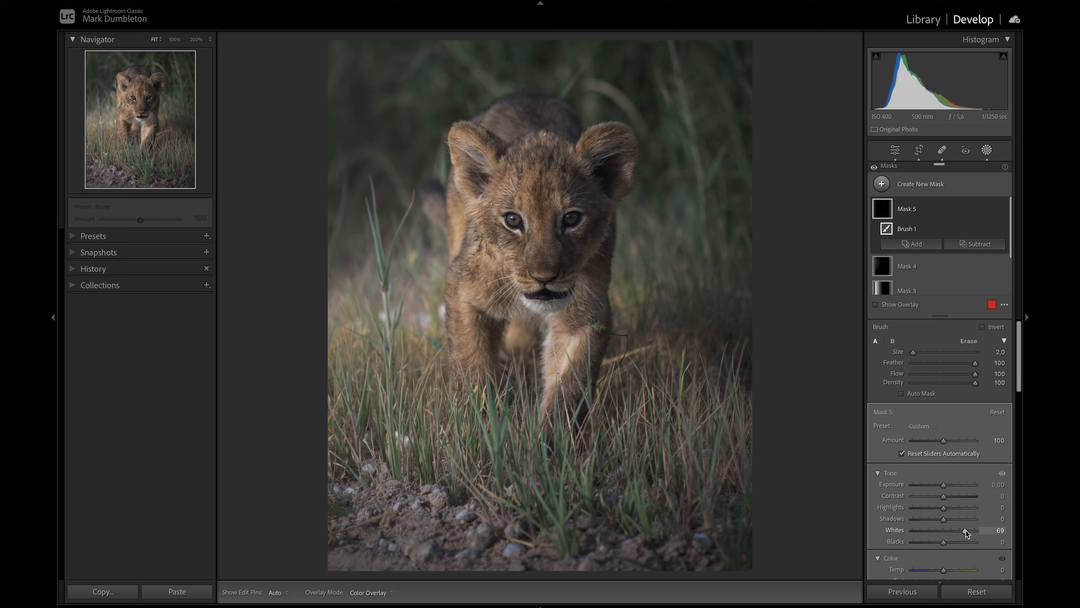
{"action": "left_click_drag", "start_coordinate": [944, 488], "coordinate": [946, 488]}
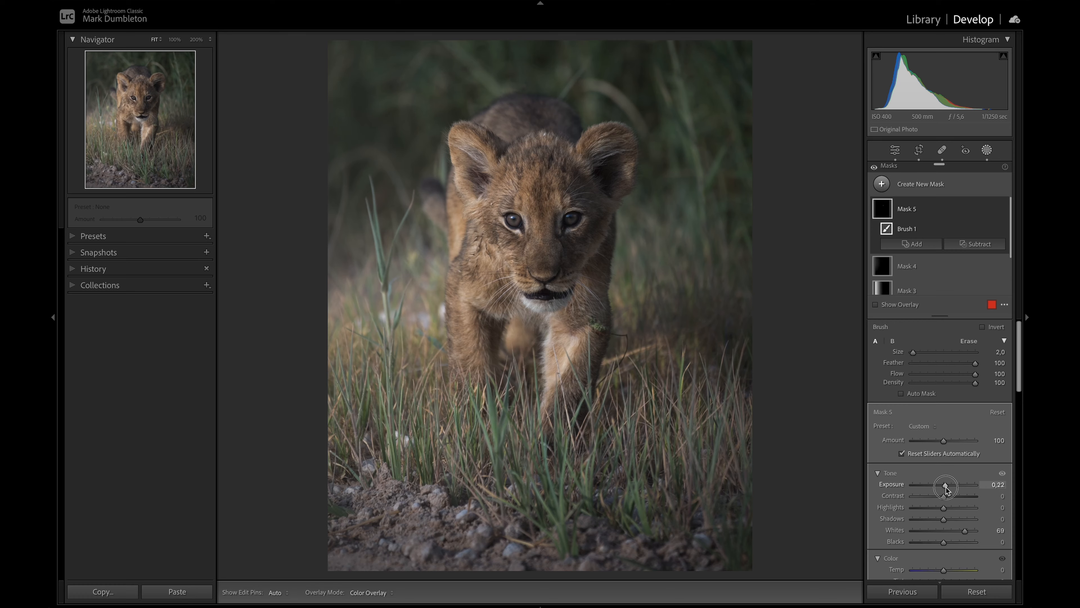
{"action": "key", "text": "z"}
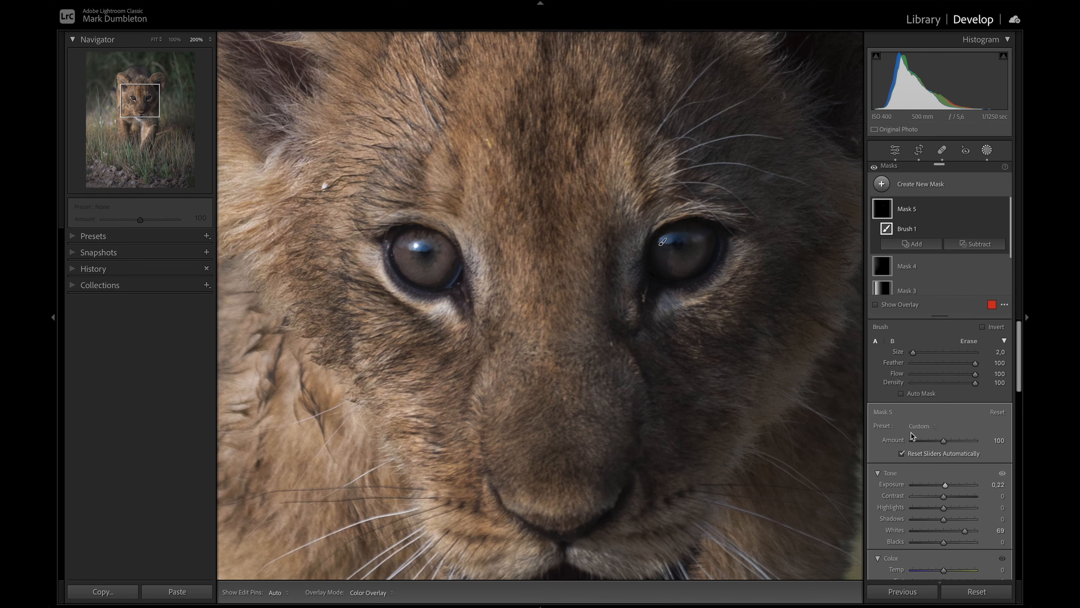
{"action": "scroll", "coordinate": [987, 490], "scroll_direction": "down", "scroll_amount": 1}
{"action": "scroll", "coordinate": [986, 490], "scroll_direction": "down", "scroll_amount": 2}
{"action": "left_click_drag", "start_coordinate": [943, 531], "coordinate": [938, 535]}
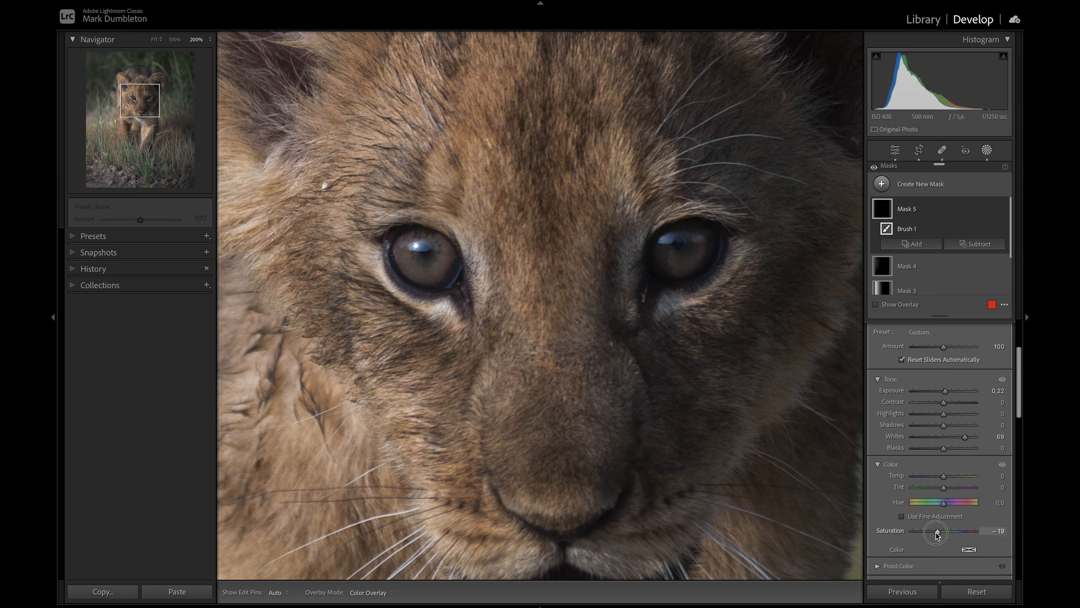
Step: Create another brush mask and paint over the irises of both of the cub's eyes below the reflections
{"action": "left_click", "coordinate": [882, 184]}
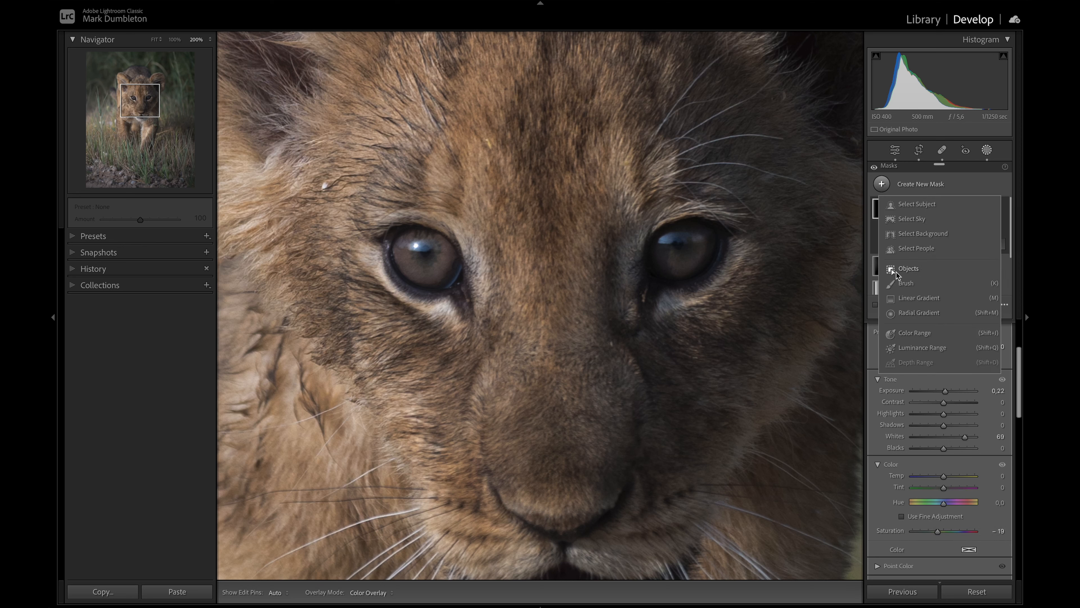
{"action": "left_click", "coordinate": [903, 284]}
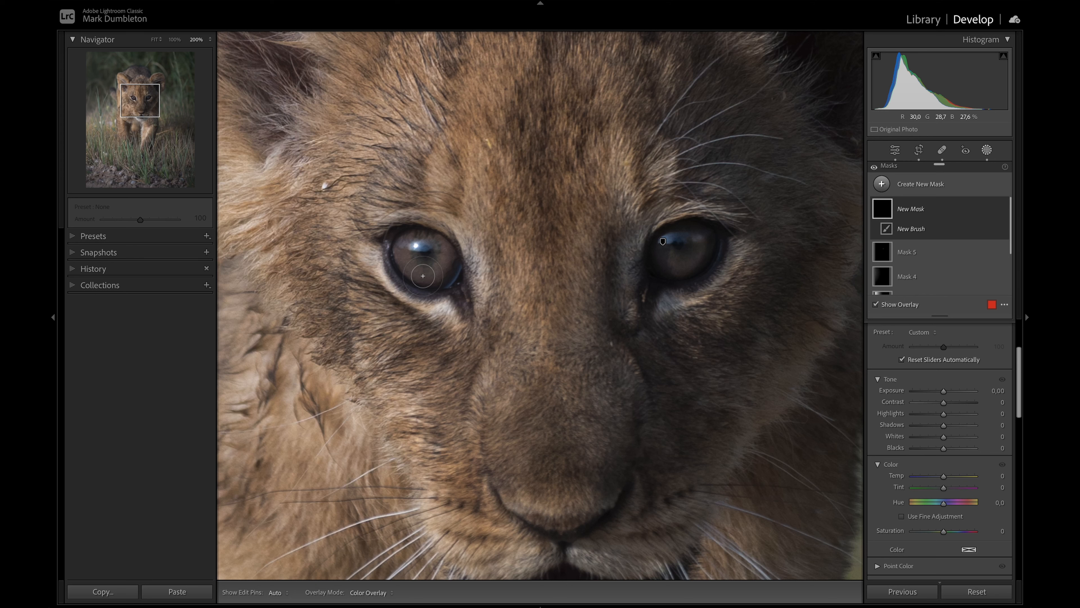
{"action": "key", "text": "h"}
{"action": "mouse_move", "coordinate": [425, 269]}
{"action": "left_mouse_down"}
{"action": "mouse_move", "coordinate": [410, 249]}
{"action": "mouse_move", "coordinate": [441, 264]}
{"action": "left_mouse_up"}
{"action": "mouse_move", "coordinate": [685, 257]}
{"action": "left_mouse_down"}
{"action": "mouse_move", "coordinate": [674, 253]}
{"action": "mouse_move", "coordinate": [689, 243]}
{"action": "mouse_move", "coordinate": [713, 278]}
{"action": "left_mouse_up"}
Step: Set the iris mask's clarity to 22, texture to 25 and saturation to 32, and warm its temperature slightly
{"action": "scroll", "coordinate": [977, 431], "scroll_direction": "down", "scroll_amount": 5}
{"action": "mouse_move", "coordinate": [944, 490]}
{"action": "left_mouse_down"}
{"action": "mouse_move", "coordinate": [958, 492]}
{"action": "mouse_move", "coordinate": [951, 478]}
{"action": "left_mouse_up"}
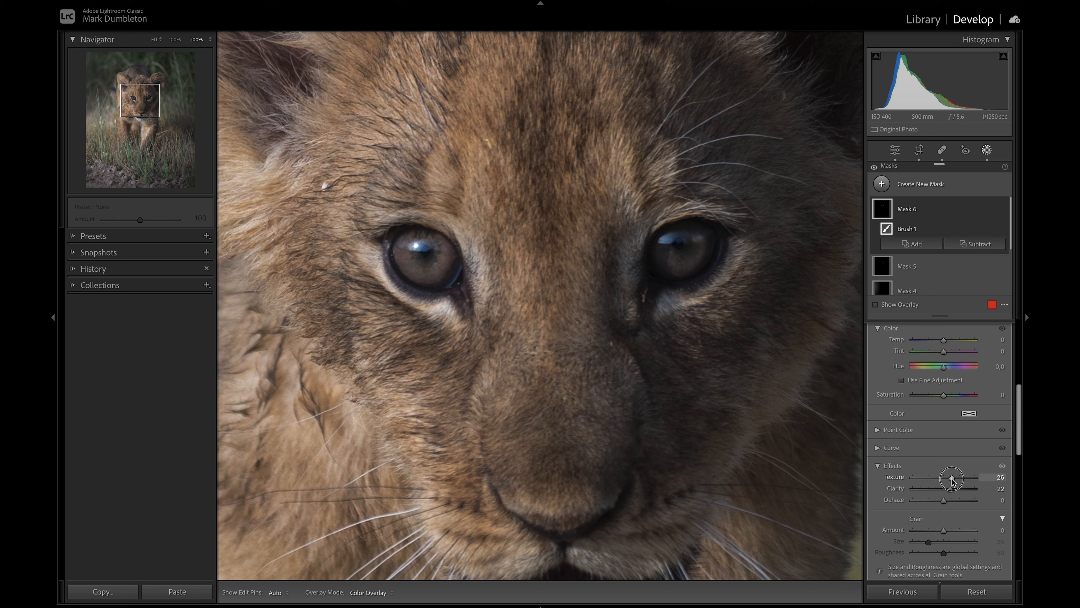
{"action": "scroll", "coordinate": [950, 471], "scroll_direction": "up", "scroll_amount": 4}
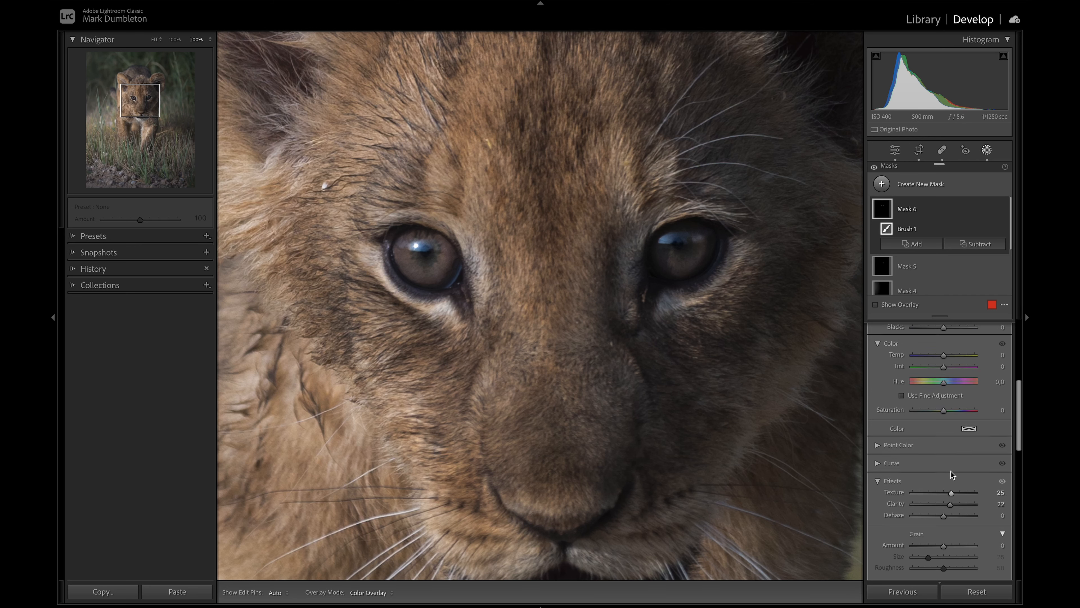
{"action": "left_click_drag", "start_coordinate": [944, 482], "coordinate": [953, 481]}
{"action": "left_click_drag", "start_coordinate": [943, 425], "coordinate": [947, 427]}
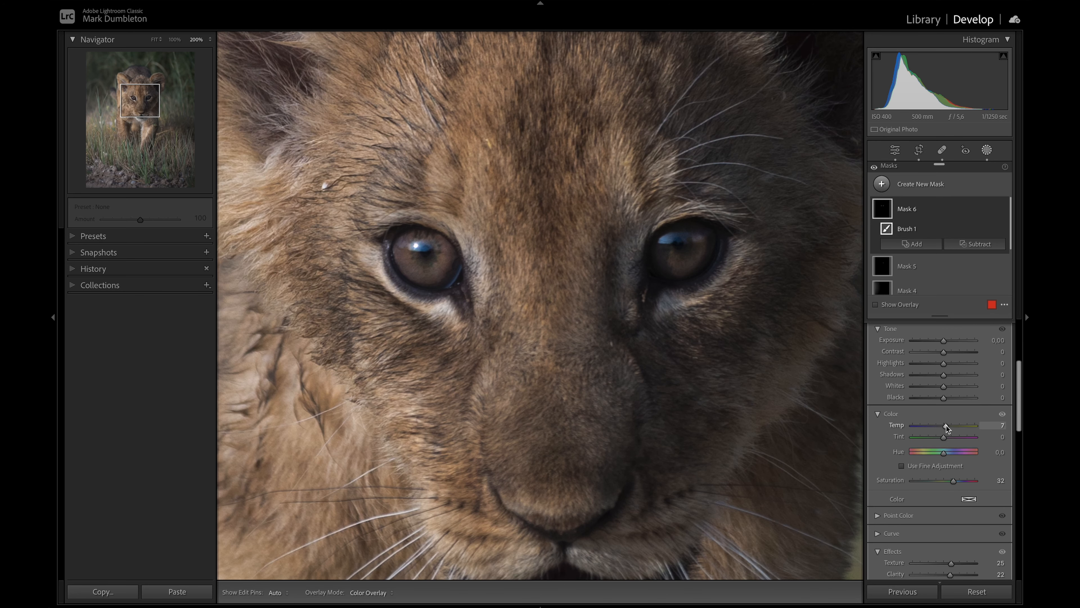
{"action": "key", "text": "z"}
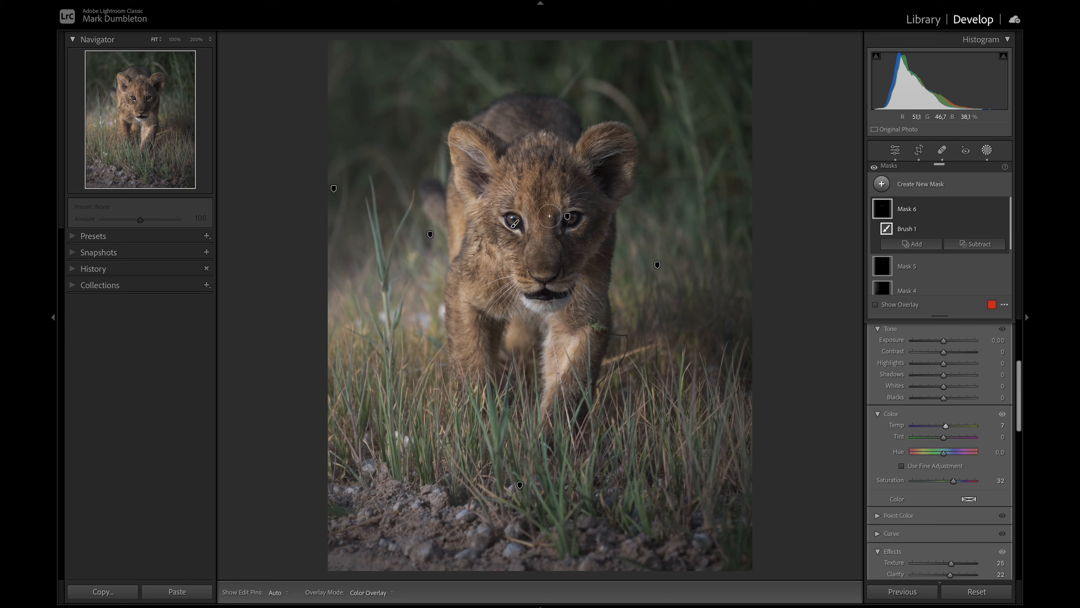
{"action": "left_click_drag", "start_coordinate": [945, 426], "coordinate": [949, 426]}
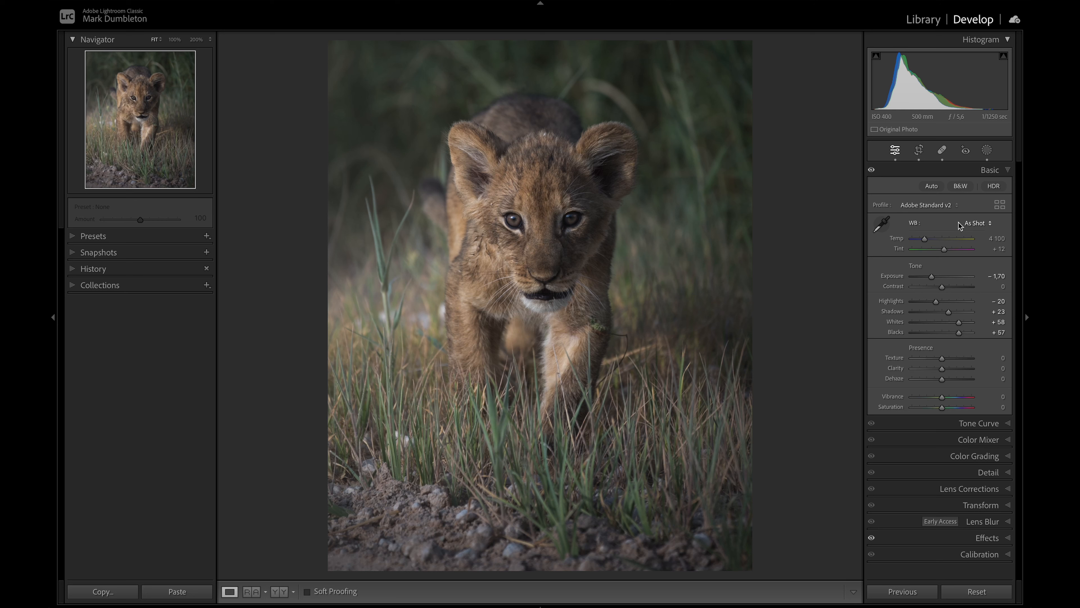
Step: Create a subject selection mask of the cub and set its clarity to 16 and texture to 9
{"action": "left_click_drag", "start_coordinate": [941, 370], "coordinate": [942, 369]}
{"action": "left_click", "coordinate": [986, 150]}
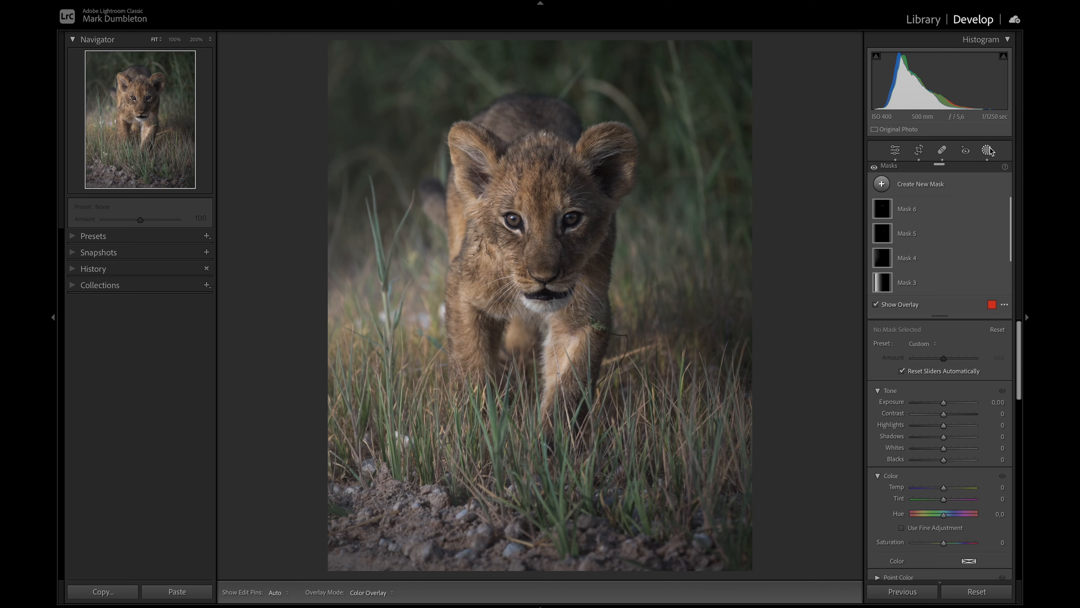
{"action": "left_click", "coordinate": [883, 185]}
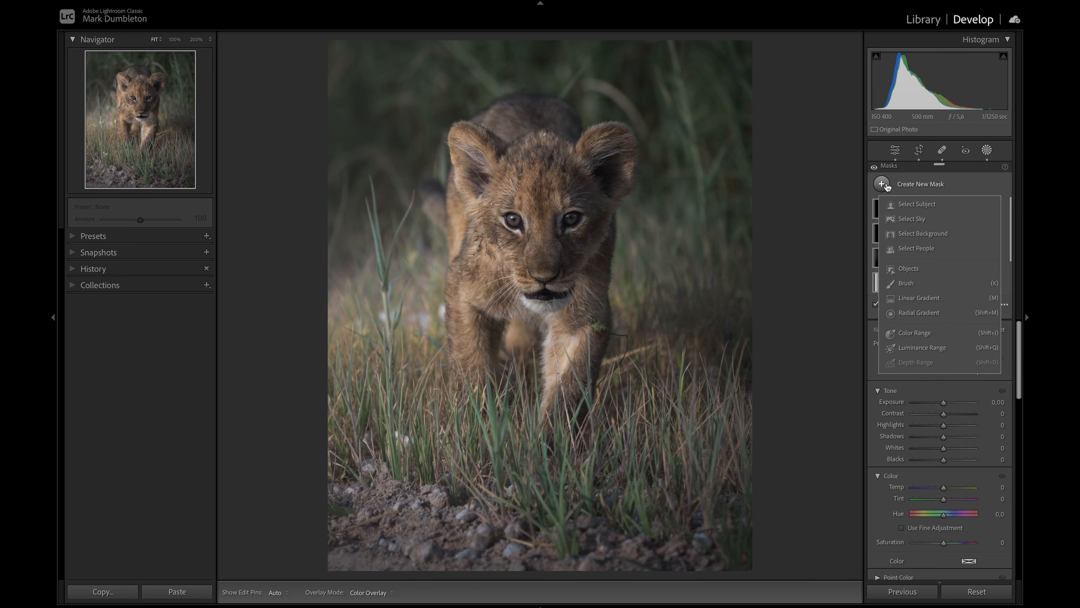
{"action": "left_click", "coordinate": [915, 206]}
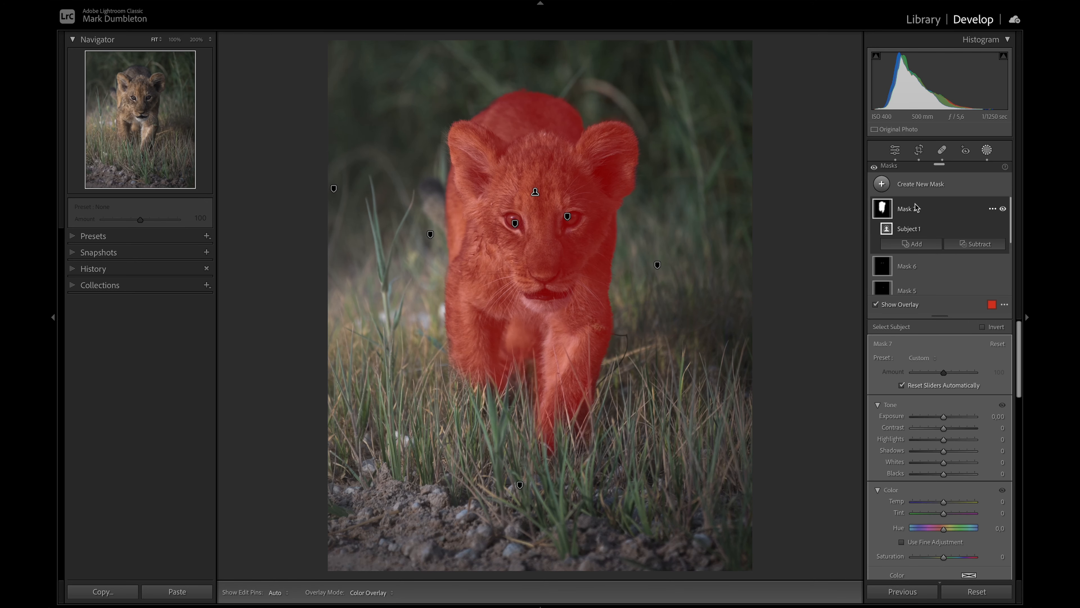
{"action": "scroll", "coordinate": [925, 381], "scroll_direction": "down", "scroll_amount": 8}
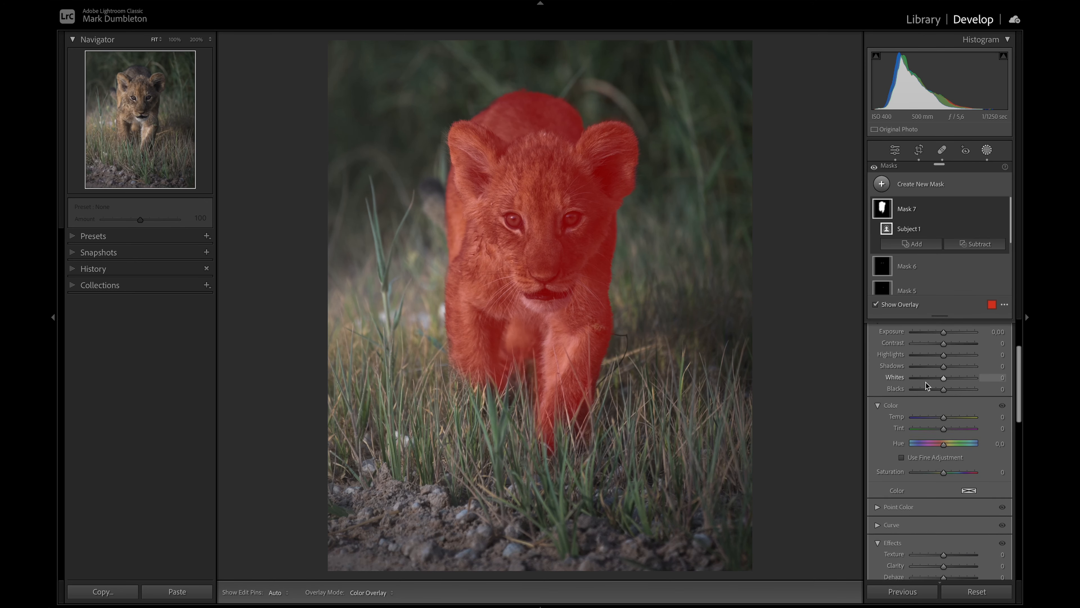
{"action": "left_click_drag", "start_coordinate": [944, 469], "coordinate": [947, 458]}
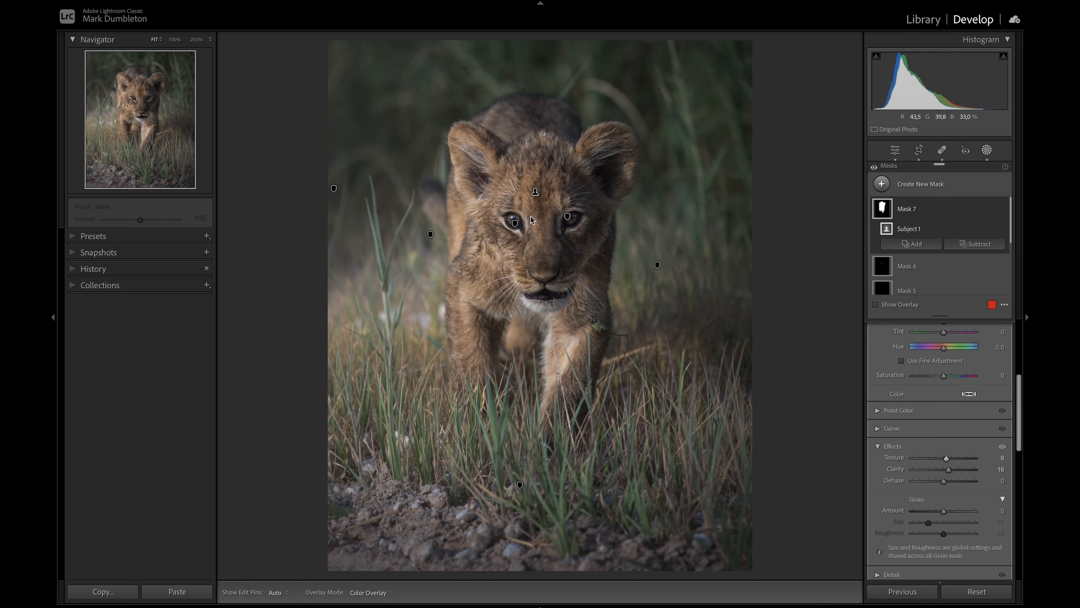
Step: Raise the cub subject mask's sharpness to about 40, checking the effect on the face at 200%
{"action": "left_click", "coordinate": [531, 220]}
{"action": "scroll", "coordinate": [972, 484], "scroll_direction": "down", "scroll_amount": 9}
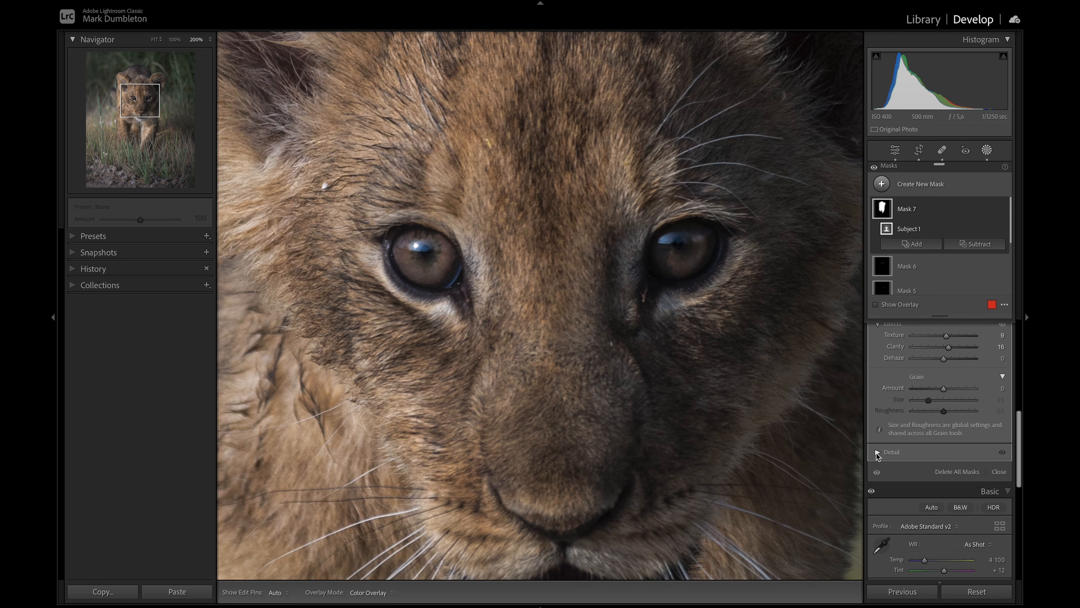
{"action": "left_click", "coordinate": [877, 453]}
{"action": "left_click_drag", "start_coordinate": [944, 465], "coordinate": [957, 468]}
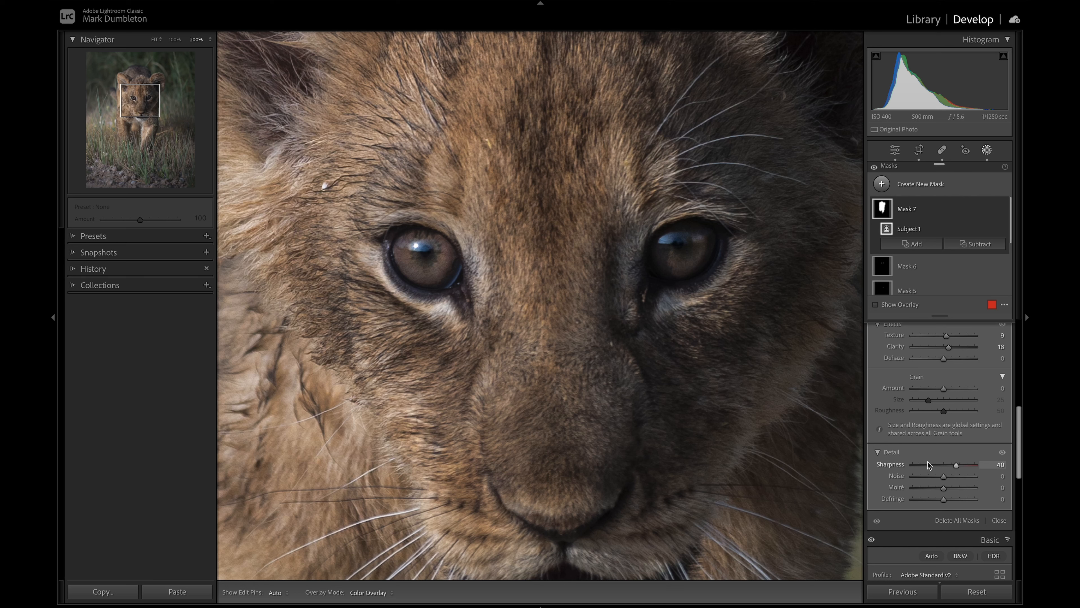
{"action": "left_click_drag", "start_coordinate": [957, 467], "coordinate": [954, 468]}
{"action": "key", "text": "z"}
{"action": "left_click", "coordinate": [987, 151]}
Step: Create a tall radial gradient mask centred on the cub's face, invert it to cover the surroundings, and set its exposure to -0,63
{"action": "left_click", "coordinate": [986, 151]}
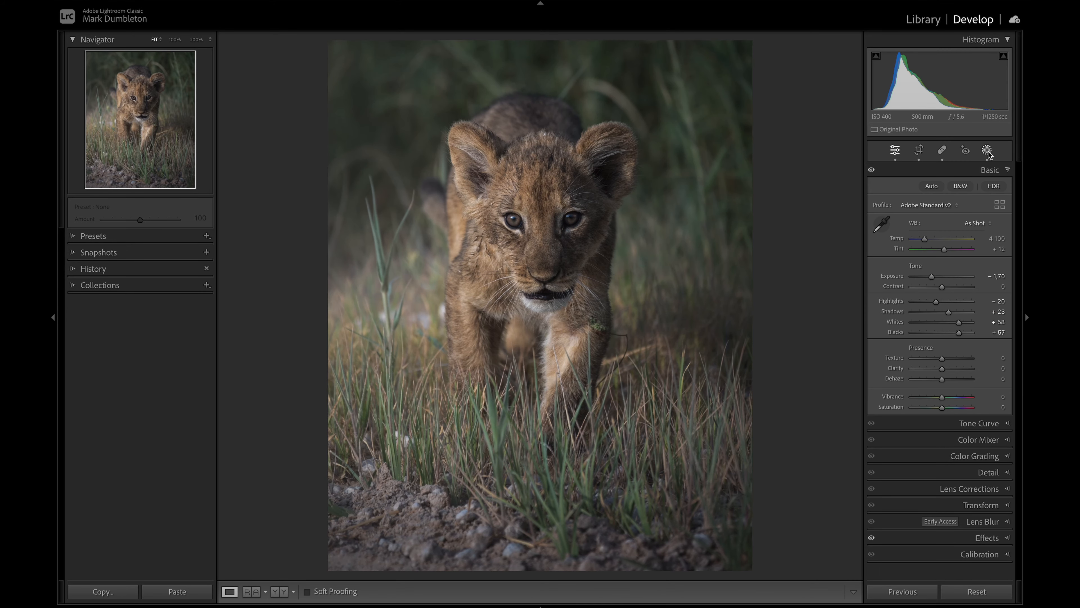
{"action": "left_click", "coordinate": [881, 183]}
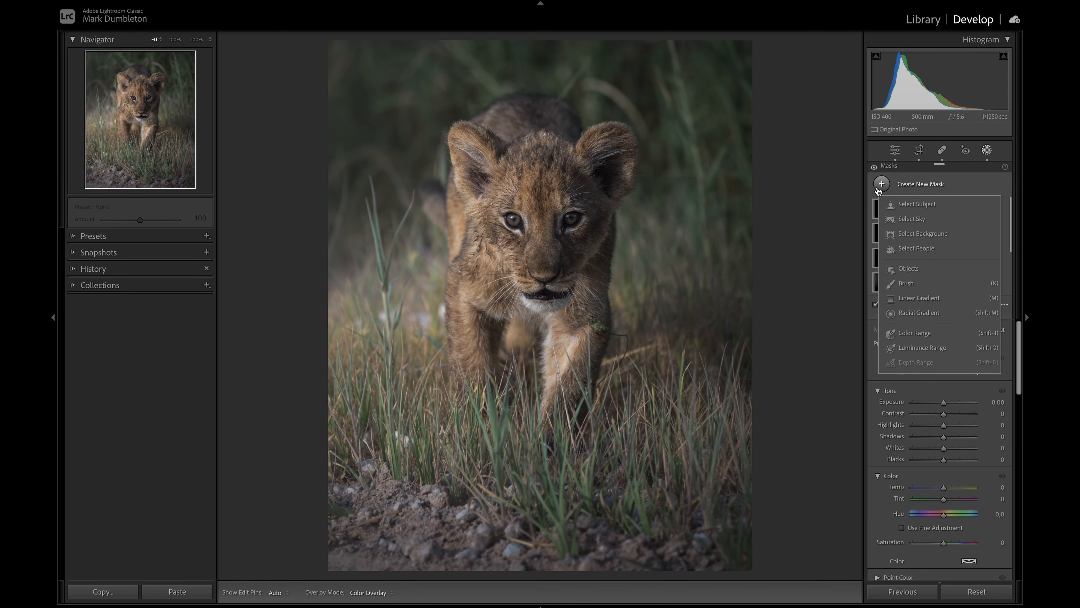
{"action": "left_click", "coordinate": [918, 313]}
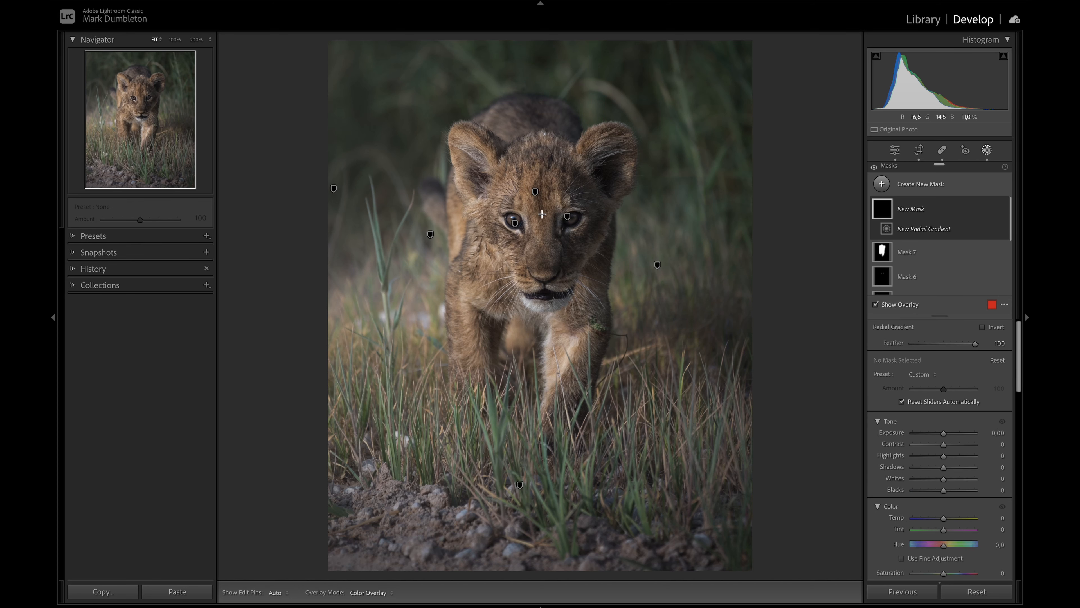
{"action": "left_click_drag", "start_coordinate": [537, 212], "coordinate": [694, 458]}
{"action": "left_click_drag", "start_coordinate": [593, 328], "coordinate": [595, 355]}
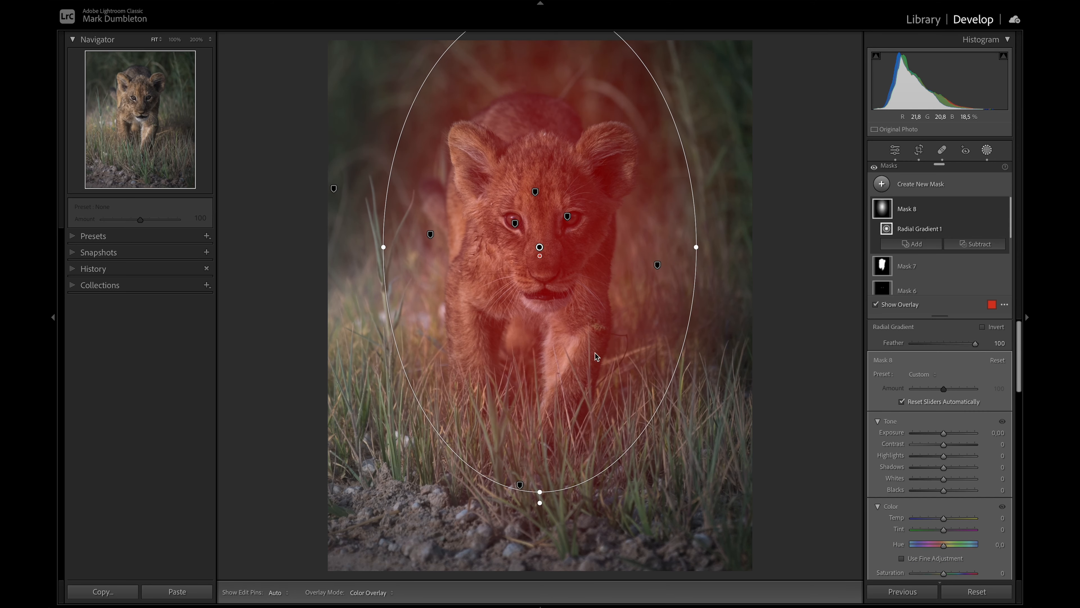
{"action": "left_click", "coordinate": [983, 326]}
{"action": "left_click_drag", "start_coordinate": [943, 433], "coordinate": [938, 437]}
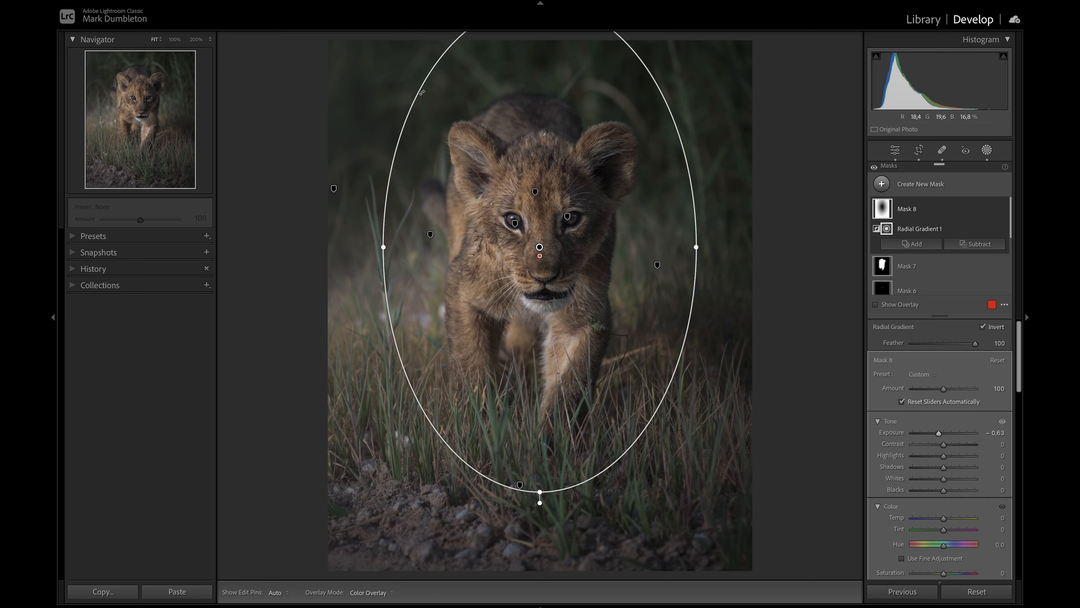
Step: Subtract a linear gradient from the inverted radial mask, running from just outside the photo's left edge to the far side of the cub's face
{"action": "left_click", "coordinate": [975, 250]}
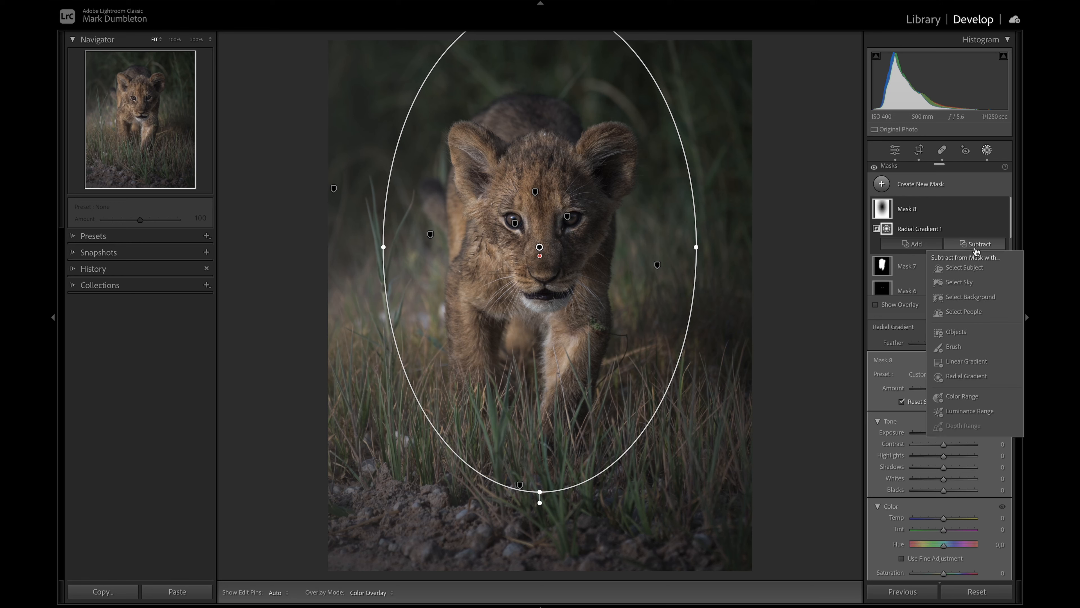
{"action": "left_click", "coordinate": [966, 361]}
{"action": "left_click_drag", "start_coordinate": [311, 177], "coordinate": [604, 221]}
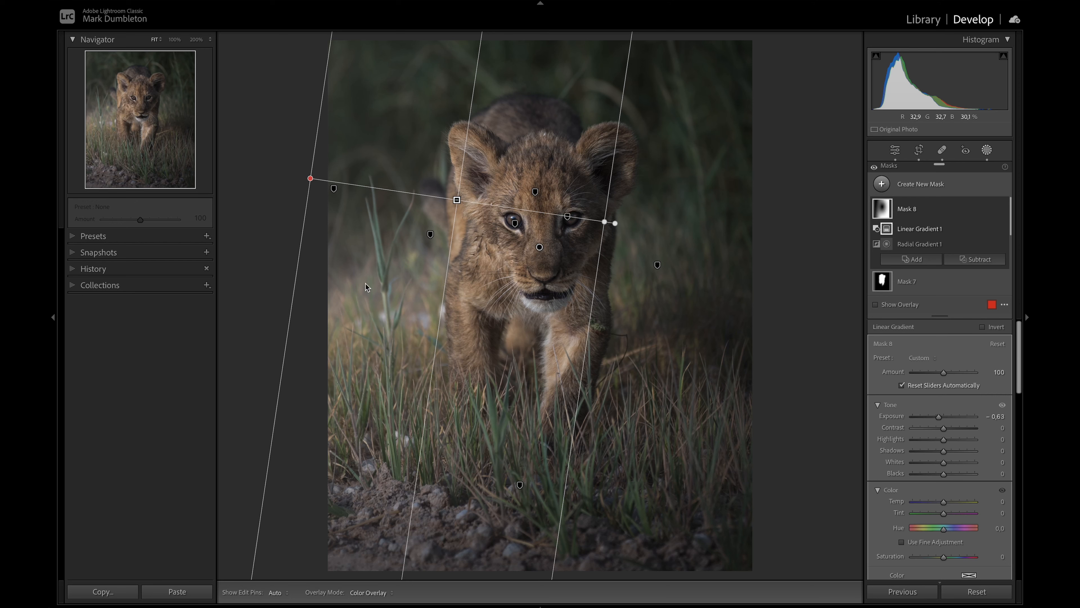
Step: Set the photo's overall exposure to -1,60 and its white balance to temperature 4 261 and tint +19
{"action": "left_click", "coordinate": [989, 158]}
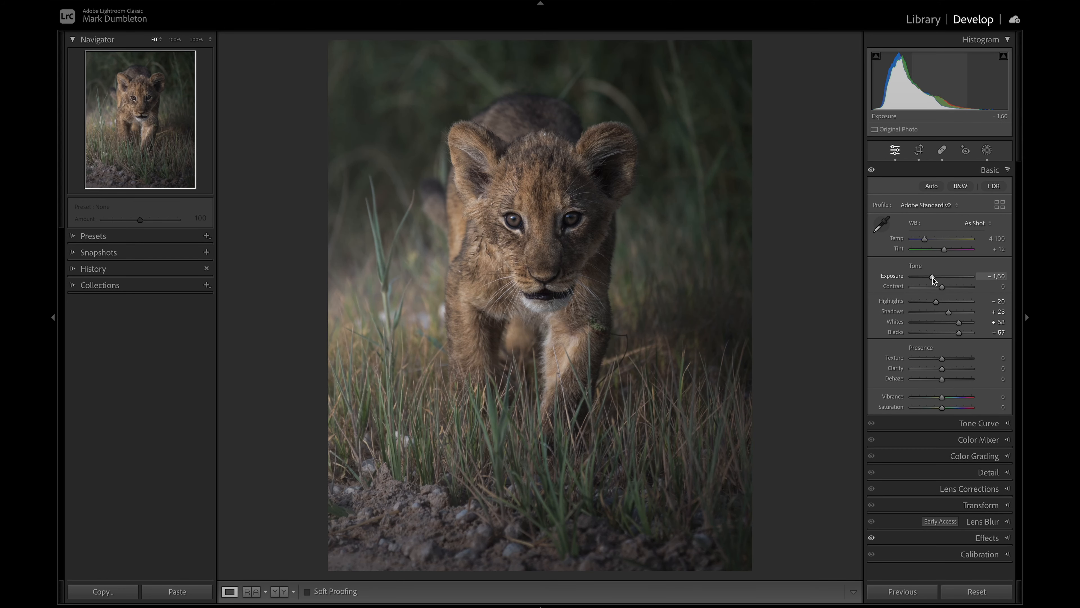
{"action": "left_click_drag", "start_coordinate": [925, 239], "coordinate": [947, 250]}
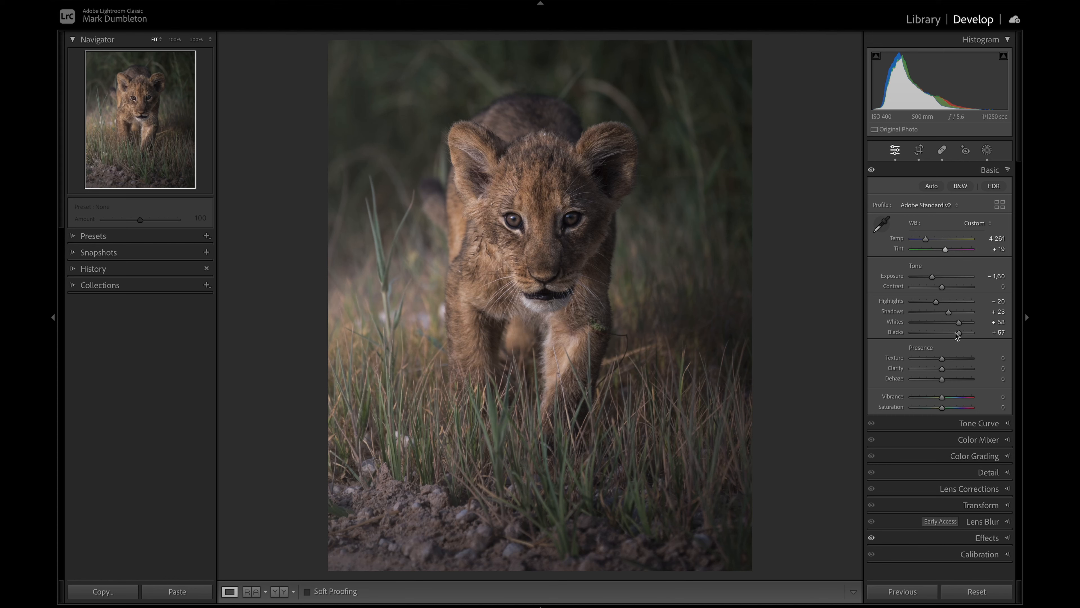
Step: Colour grade the shadows blue with hue 221, saturation 38 and luminance -13, and set the grading balance to +74
{"action": "left_click", "coordinate": [974, 456]}
{"action": "left_click_drag", "start_coordinate": [905, 377], "coordinate": [889, 390]}
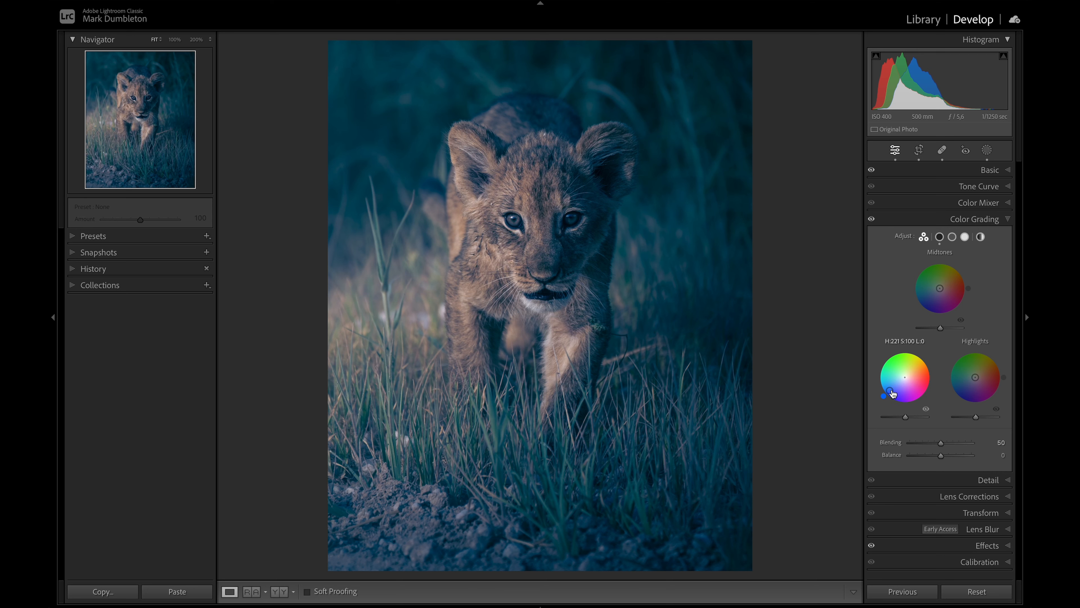
{"action": "left_click_drag", "start_coordinate": [890, 390], "coordinate": [899, 383]}
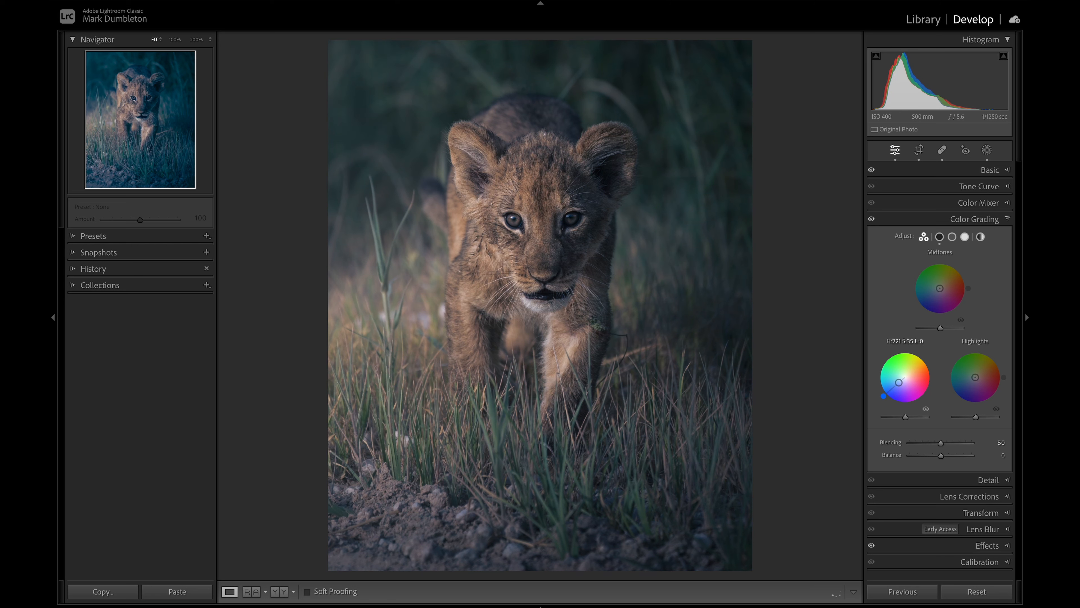
{"action": "mouse_move", "coordinate": [941, 455]}
{"action": "left_mouse_down"}
{"action": "mouse_move", "coordinate": [979, 457]}
{"action": "mouse_move", "coordinate": [960, 457]}
{"action": "left_mouse_up"}
{"action": "left_click_drag", "start_coordinate": [905, 417], "coordinate": [903, 417]}
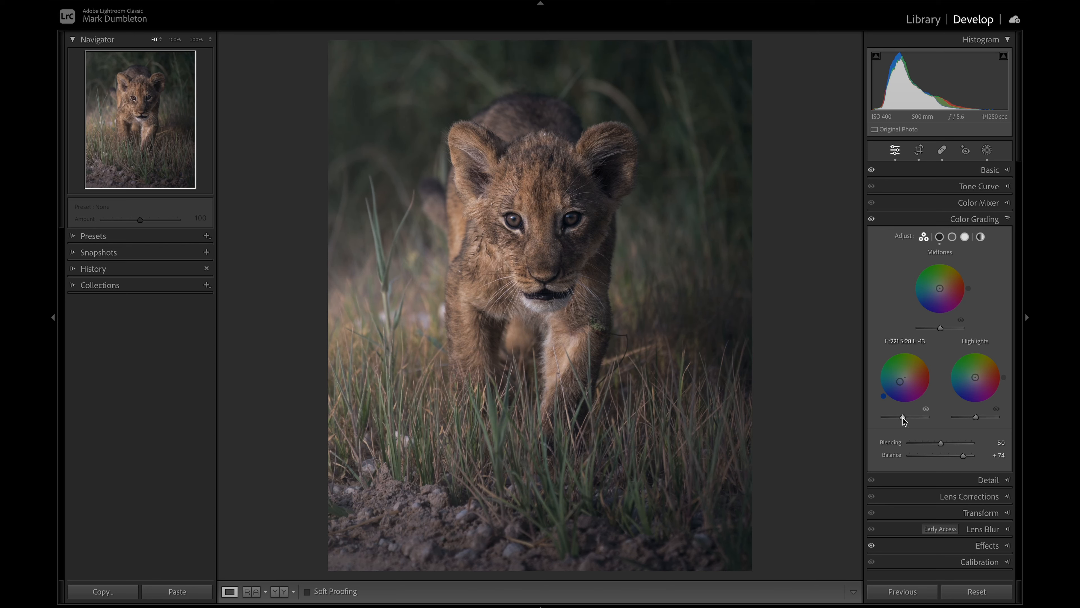
{"action": "left_click_drag", "start_coordinate": [900, 382], "coordinate": [898, 381]}
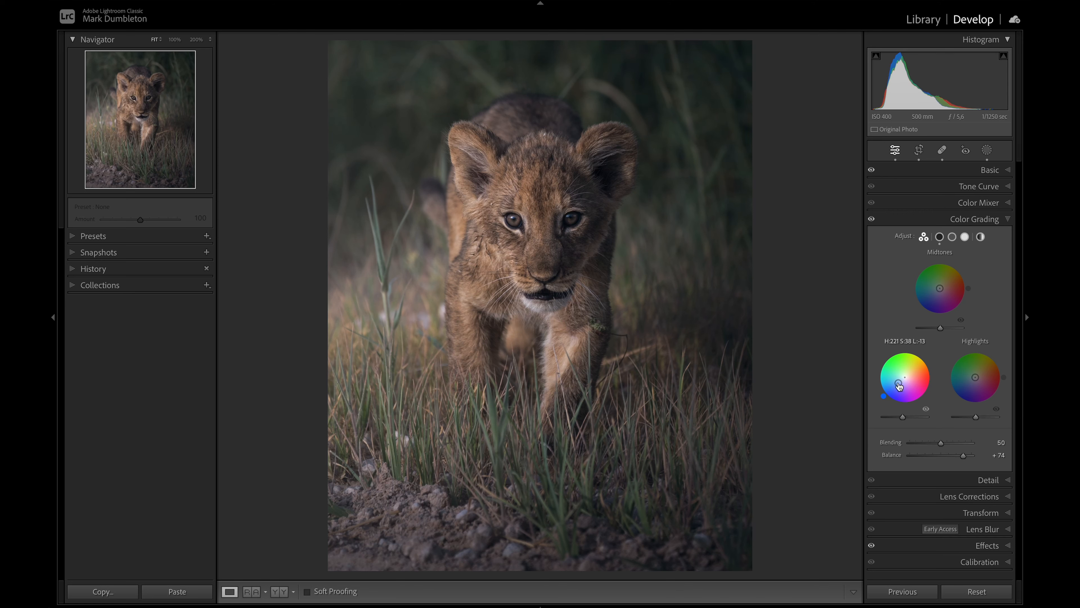
Step: Refine the white balance to temperature 4 357 and tint +21, and shift the shadow grading hue to about 217
{"action": "left_click", "coordinate": [985, 171]}
{"action": "left_click_drag", "start_coordinate": [927, 239], "coordinate": [946, 252]}
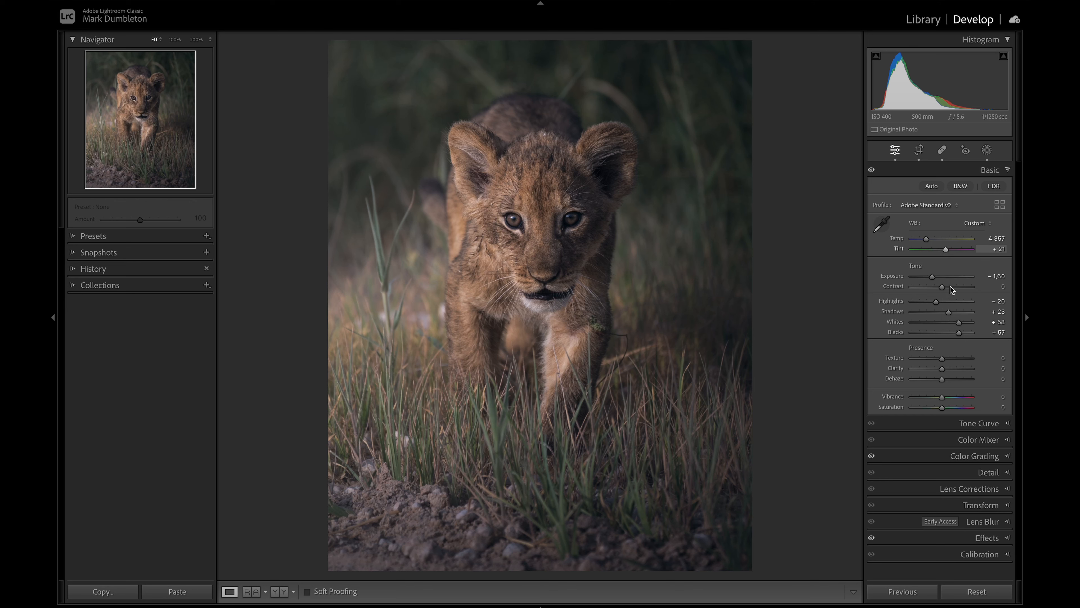
{"action": "left_click", "coordinate": [976, 456]}
{"action": "left_click", "coordinate": [871, 220]}
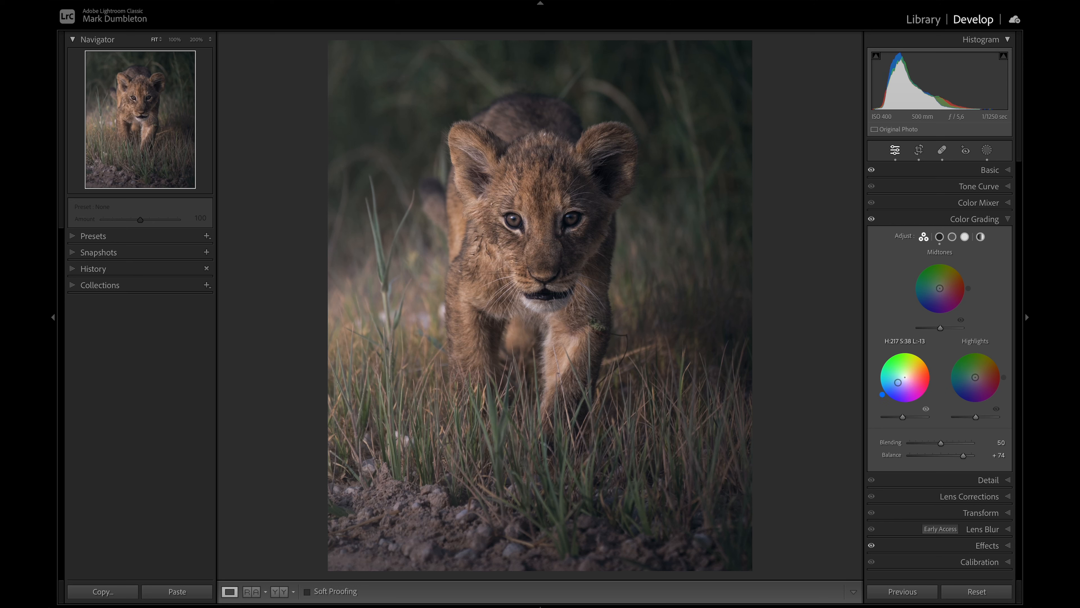
{"action": "left_click_drag", "start_coordinate": [883, 398], "coordinate": [882, 394]}
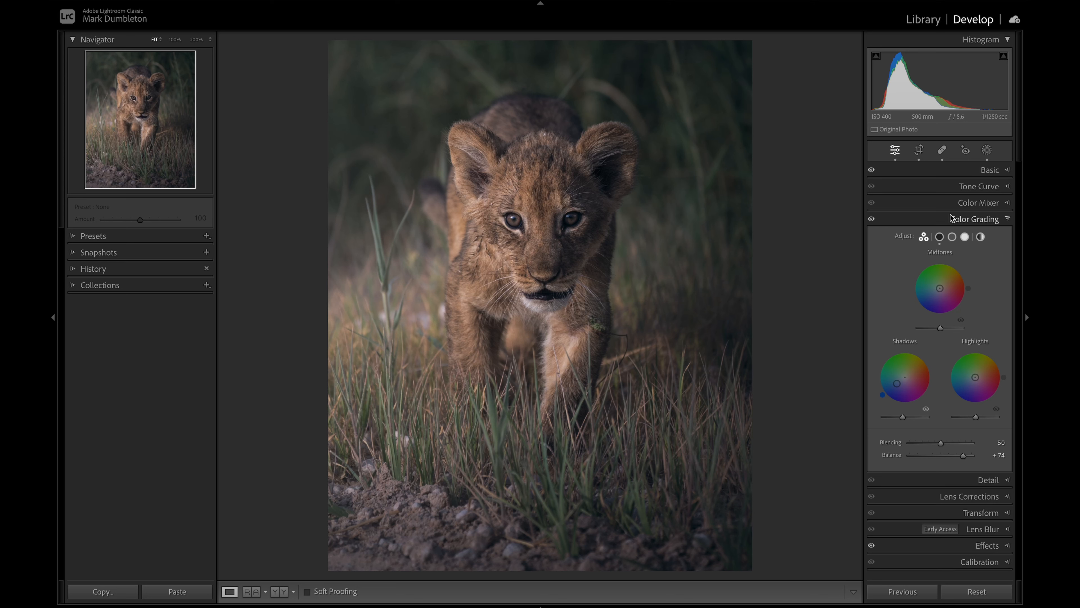
Step: Desaturate greens to -51 and yellows to -29 by sampling the background foliage, and shift the cub's orange fur hue slightly towards red
{"action": "left_click", "coordinate": [970, 204]}
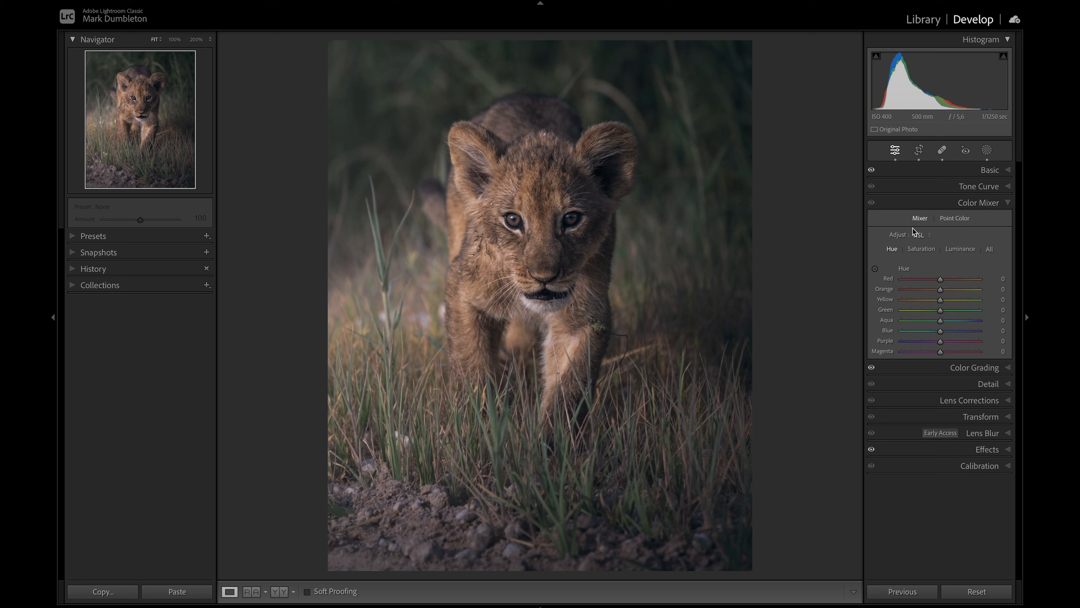
{"action": "left_click", "coordinate": [917, 249]}
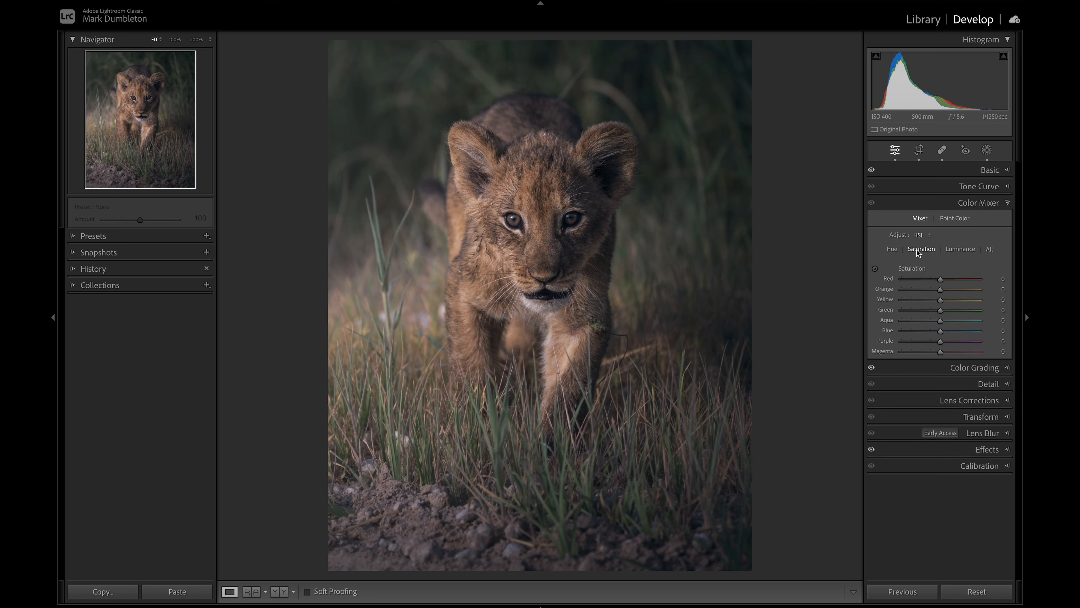
{"action": "left_click", "coordinate": [875, 270]}
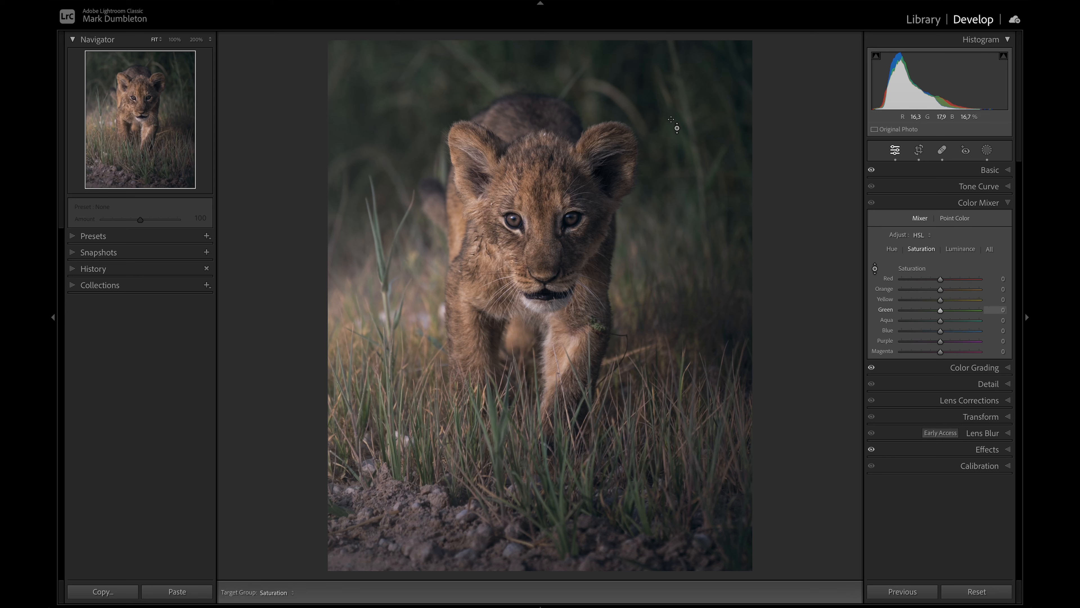
{"action": "left_click_drag", "start_coordinate": [383, 128], "coordinate": [383, 153]}
{"action": "left_click", "coordinate": [891, 249]}
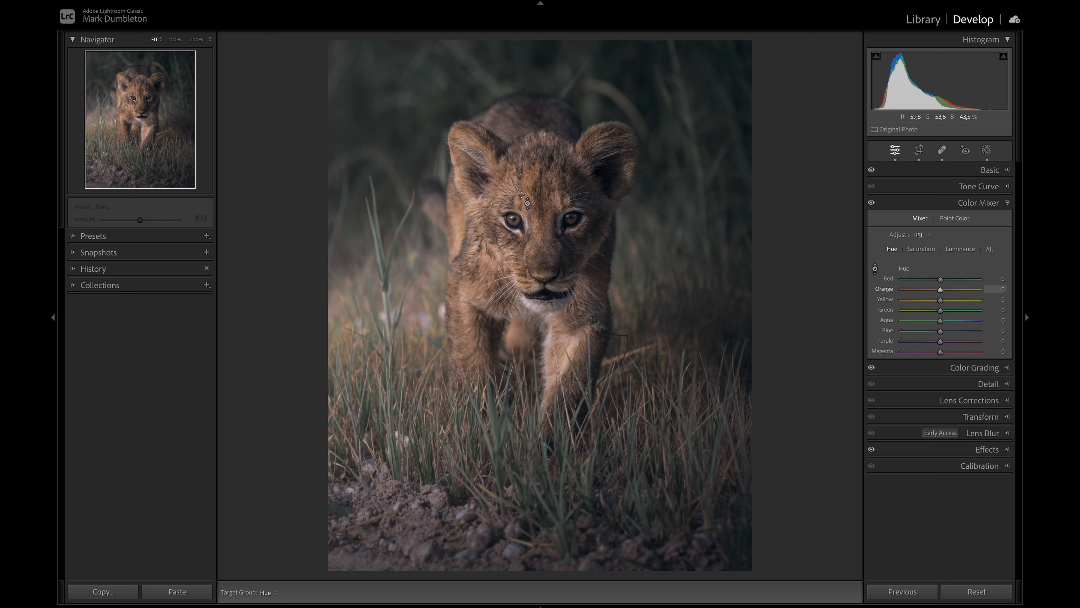
{"action": "left_click_drag", "start_coordinate": [527, 198], "coordinate": [527, 203]}
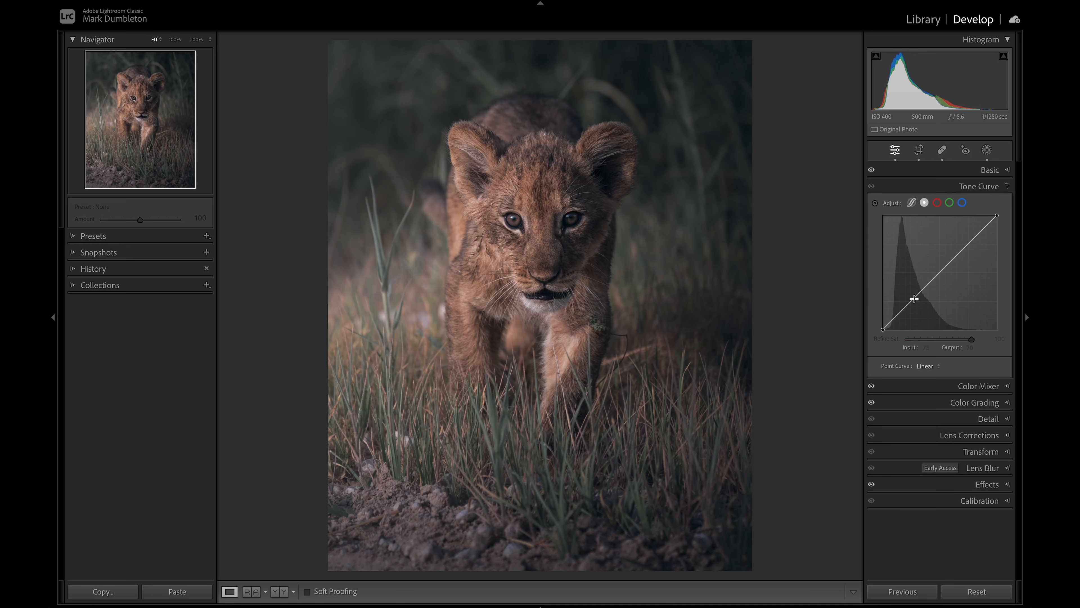
Step: Shape the point tone curve with a lifted black point, shadow points at 29/30 and 66/60, and a slightly raised highlight point
{"action": "left_click_drag", "start_coordinate": [914, 300], "coordinate": [915, 302]}
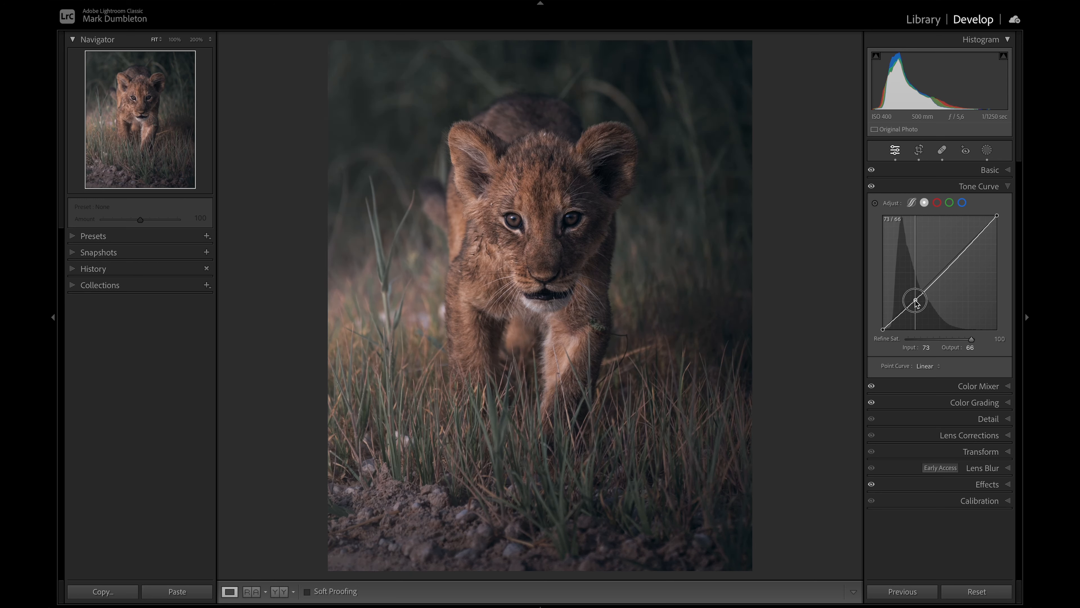
{"action": "left_click", "coordinate": [952, 261]}
{"action": "left_click_drag", "start_coordinate": [952, 261], "coordinate": [951, 258]}
{"action": "left_click_drag", "start_coordinate": [914, 300], "coordinate": [912, 304]}
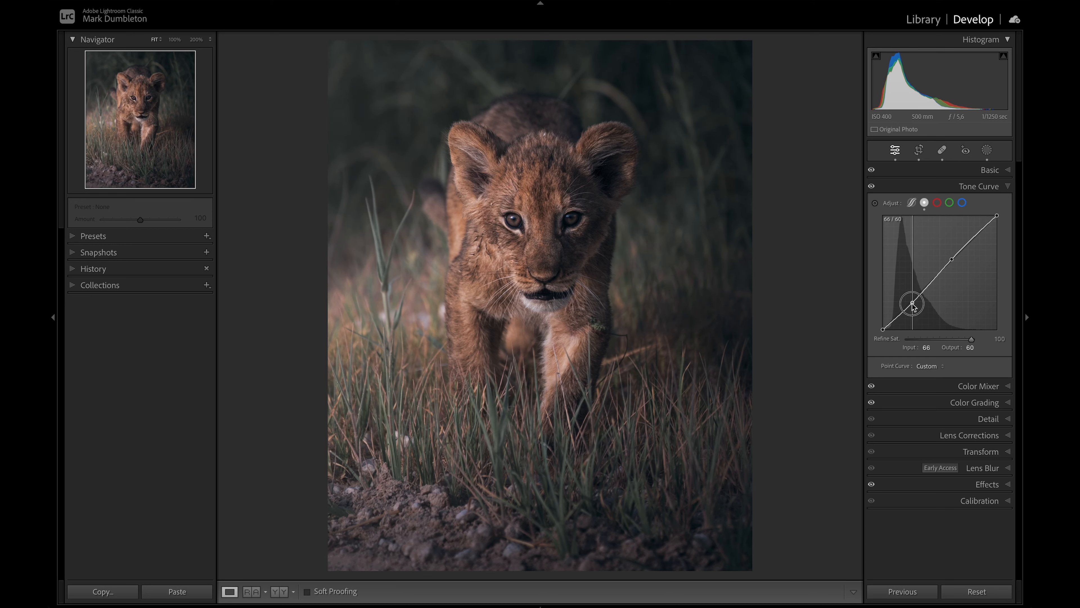
{"action": "left_click", "coordinate": [894, 319]}
{"action": "left_click_drag", "start_coordinate": [880, 330], "coordinate": [894, 316]}
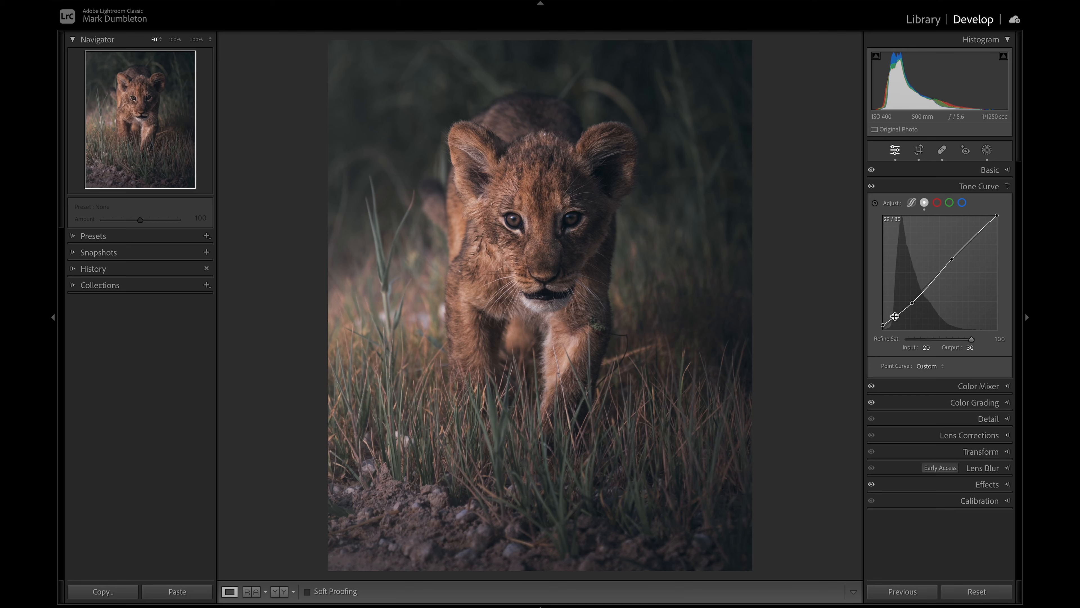
Step: Create a large radial gradient mask centred outside the photo's upper-left edge and warm its temperature to about 46
{"action": "left_click", "coordinate": [986, 149]}
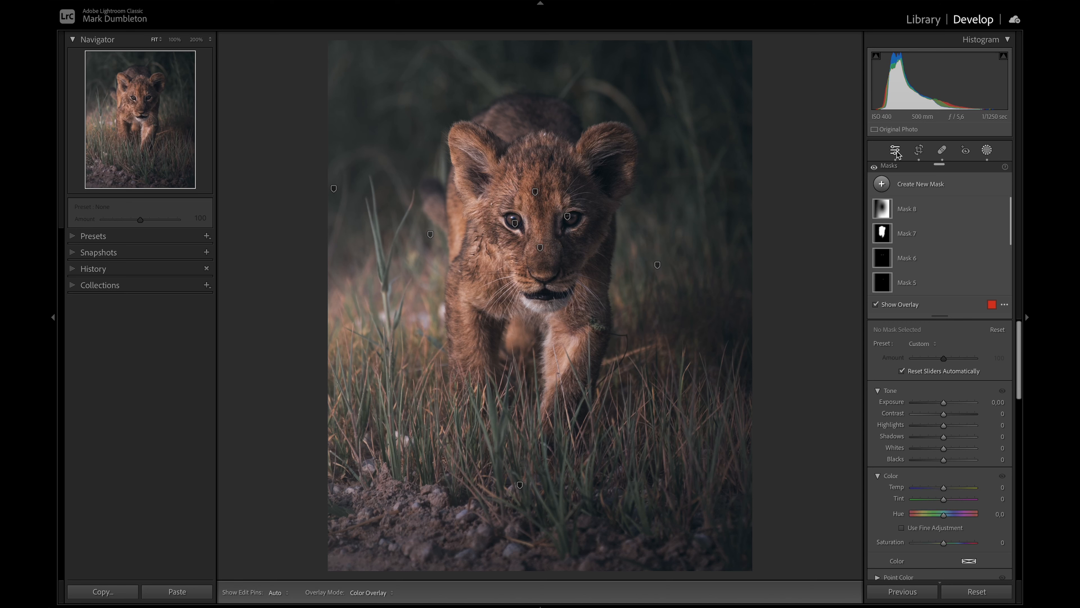
{"action": "left_click", "coordinate": [883, 184]}
{"action": "left_click", "coordinate": [914, 313]}
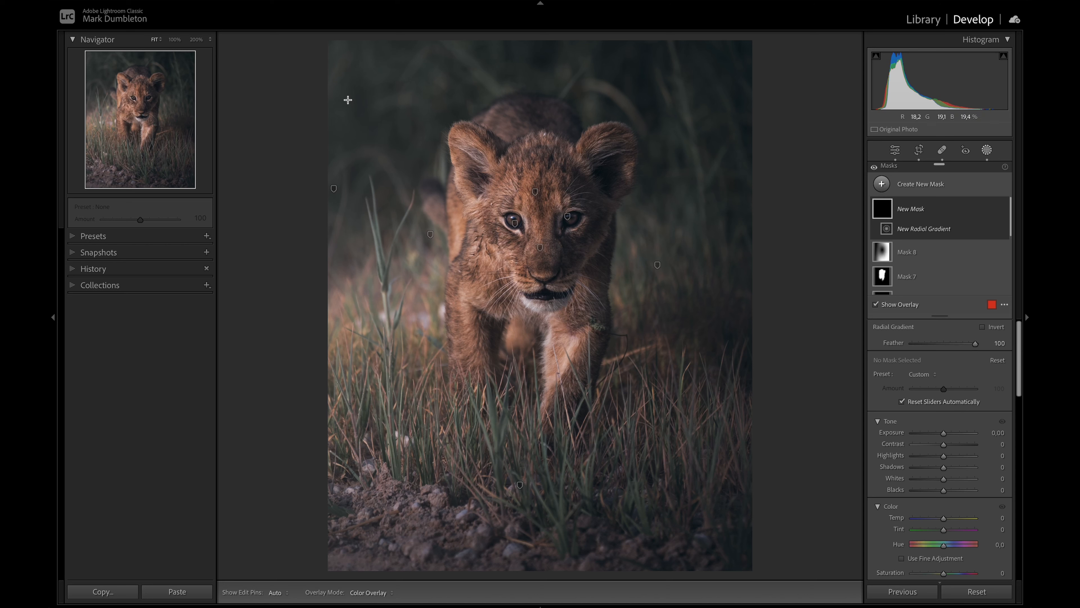
{"action": "left_click_drag", "start_coordinate": [235, 74], "coordinate": [518, 213]}
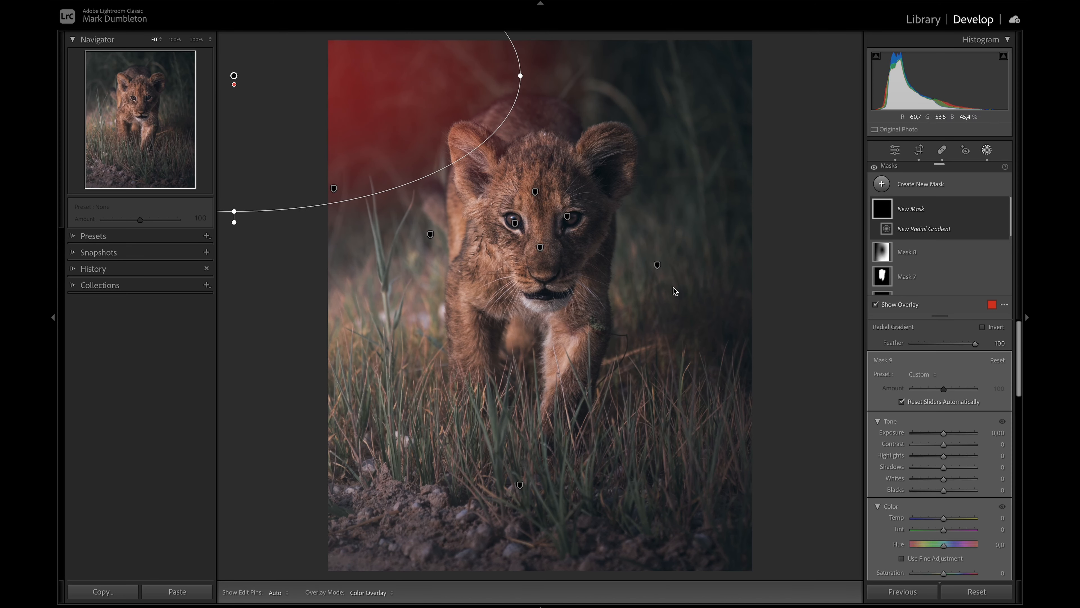
{"action": "mouse_move", "coordinate": [944, 517]}
{"action": "left_mouse_down"}
{"action": "mouse_move", "coordinate": [970, 522]}
{"action": "mouse_move", "coordinate": [958, 522]}
{"action": "left_mouse_up"}
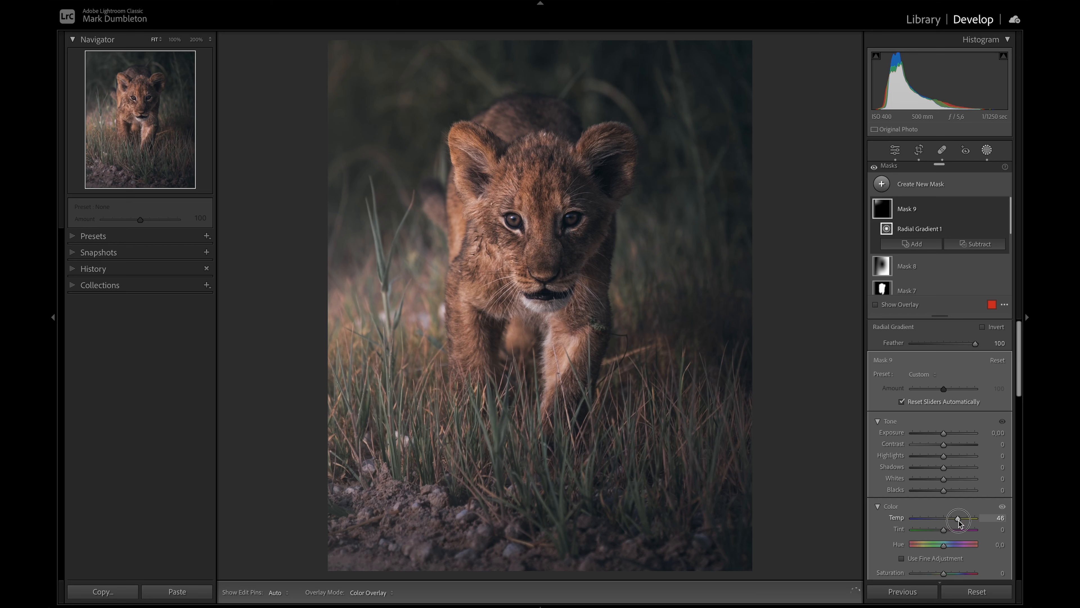
Step: Enlarge the warm radial gradient across the cub, and refine it with temperature 41, a slightly raised tint and a lower amount
{"action": "left_click_drag", "start_coordinate": [521, 76], "coordinate": [622, 81]}
{"action": "left_click_drag", "start_coordinate": [232, 211], "coordinate": [234, 333]}
{"action": "left_click_drag", "start_coordinate": [451, 94], "coordinate": [360, 98]}
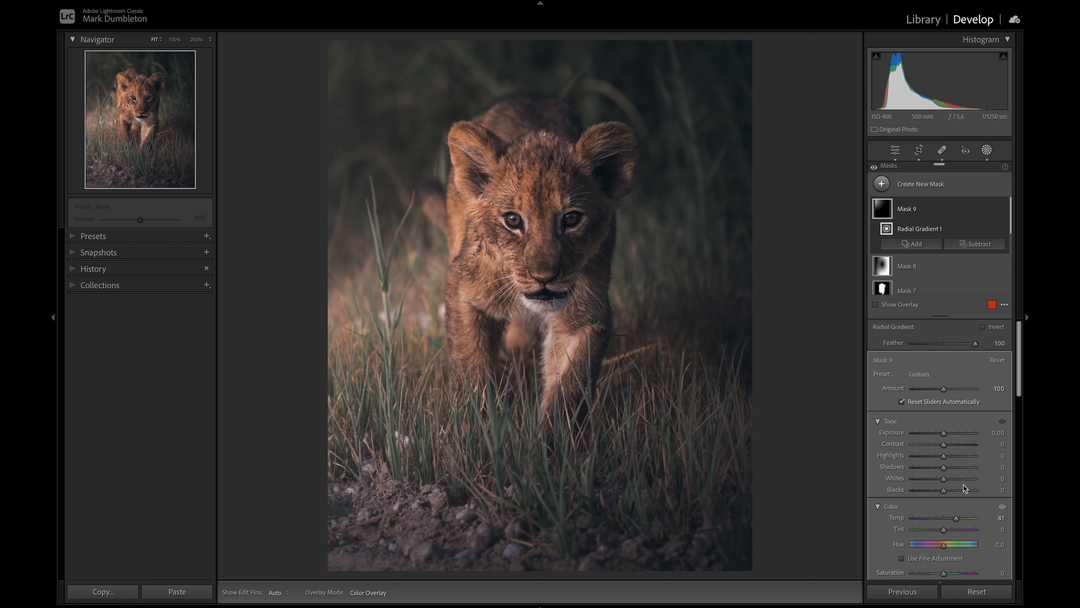
{"action": "left_click_drag", "start_coordinate": [944, 529], "coordinate": [952, 533]}
{"action": "mouse_move", "coordinate": [943, 389]}
{"action": "left_mouse_down"}
{"action": "mouse_move", "coordinate": [922, 390]}
{"action": "mouse_move", "coordinate": [930, 393]}
{"action": "left_mouse_up"}
{"action": "left_click", "coordinate": [986, 150]}
Step: Reduce the saturation of the cub's fur by sampling it, bringing orange to -15 and yellow to -32
{"action": "left_click", "coordinate": [921, 249]}
{"action": "left_click", "coordinate": [875, 267]}
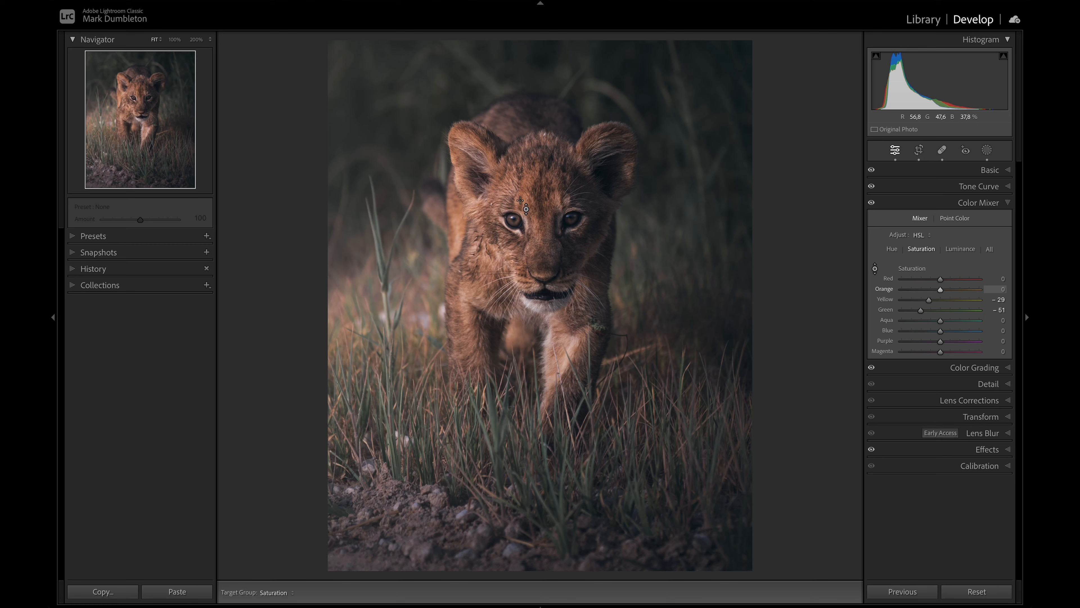
{"action": "left_click_drag", "start_coordinate": [563, 355], "coordinate": [563, 365]}
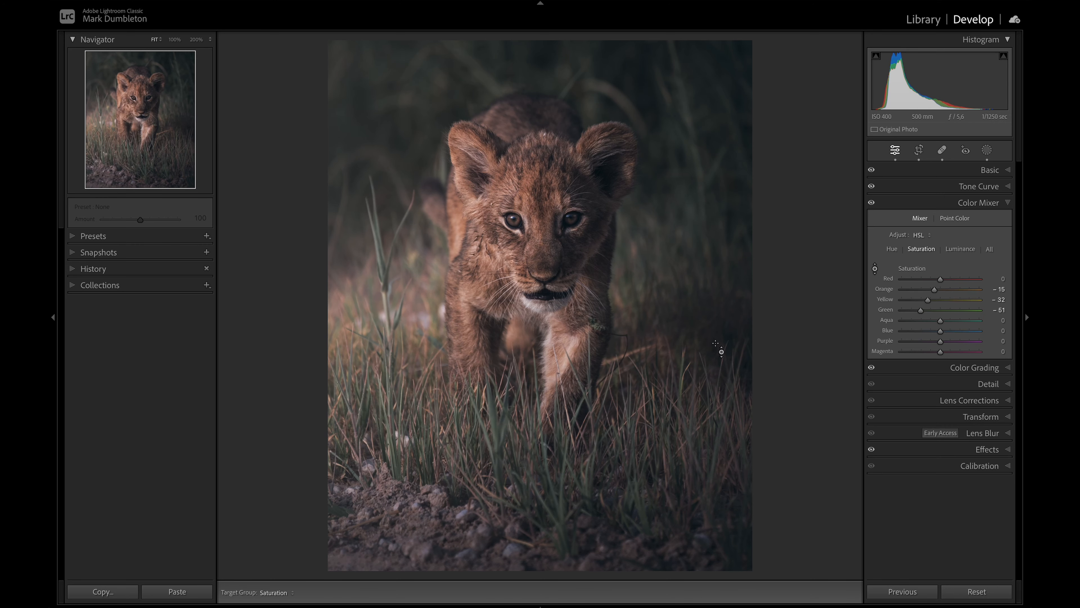
Step: Set the global sharpening amount to 69 and its masking to about 66, checking the cub's face at 200%
{"action": "key", "text": "z"}
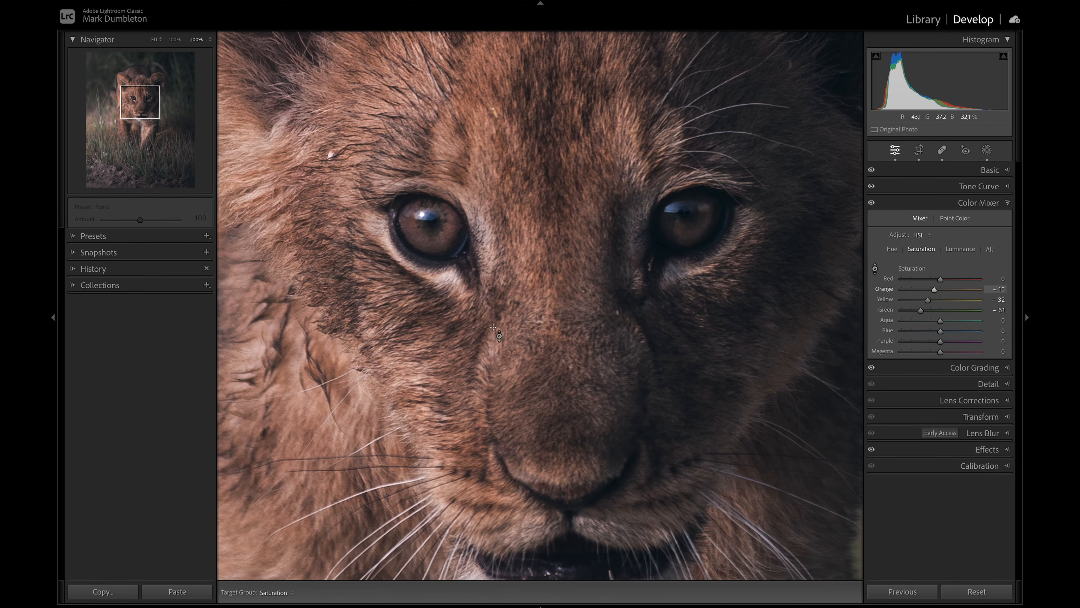
{"action": "left_click", "coordinate": [1004, 383]}
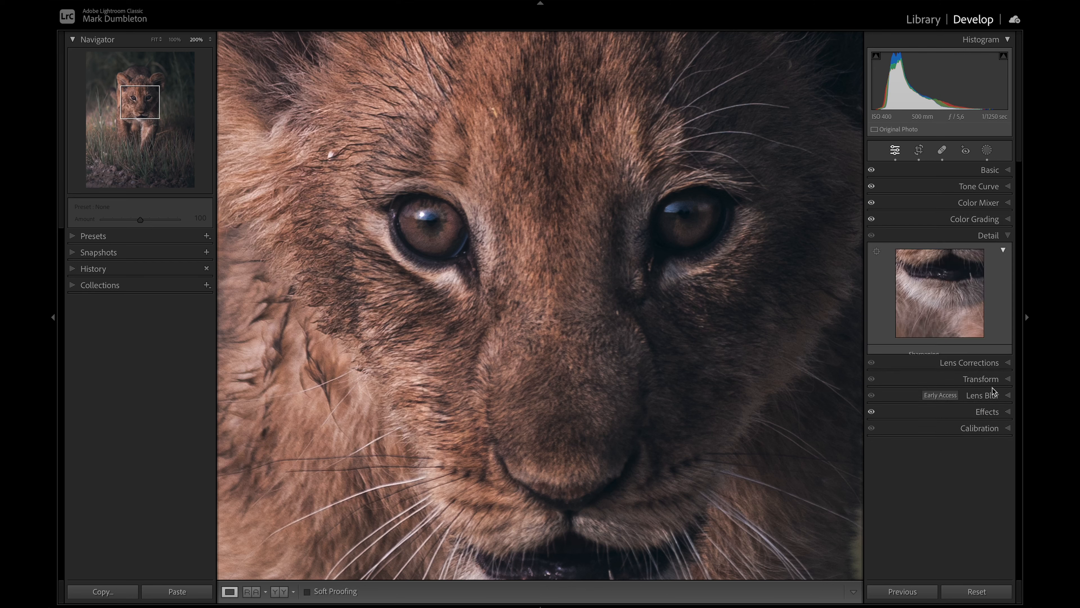
{"action": "left_click_drag", "start_coordinate": [943, 365], "coordinate": [955, 365]}
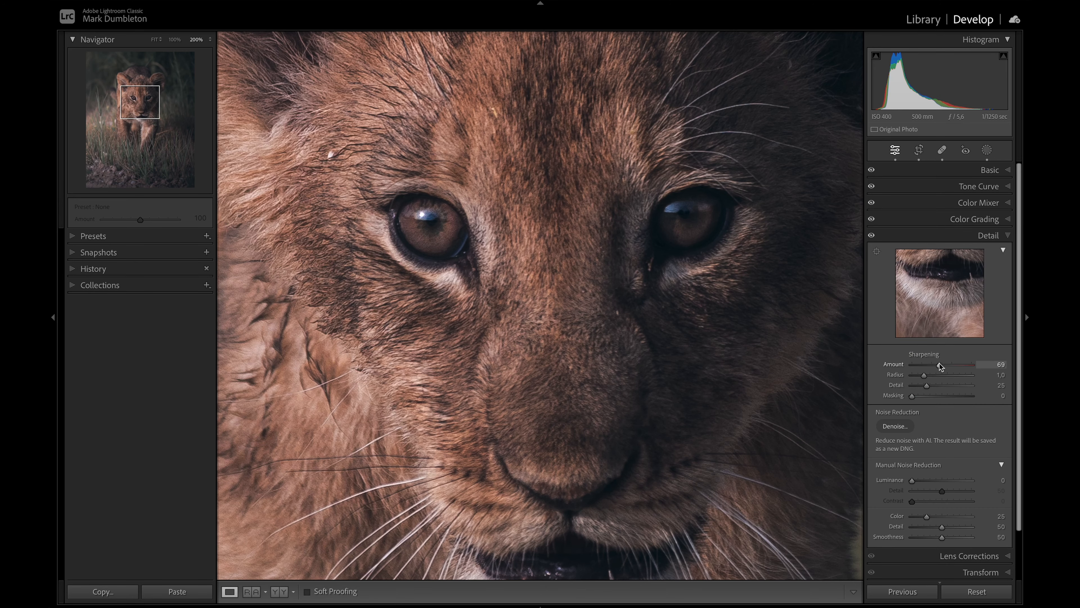
{"action": "left_click", "coordinate": [945, 395], "text": "alt"}
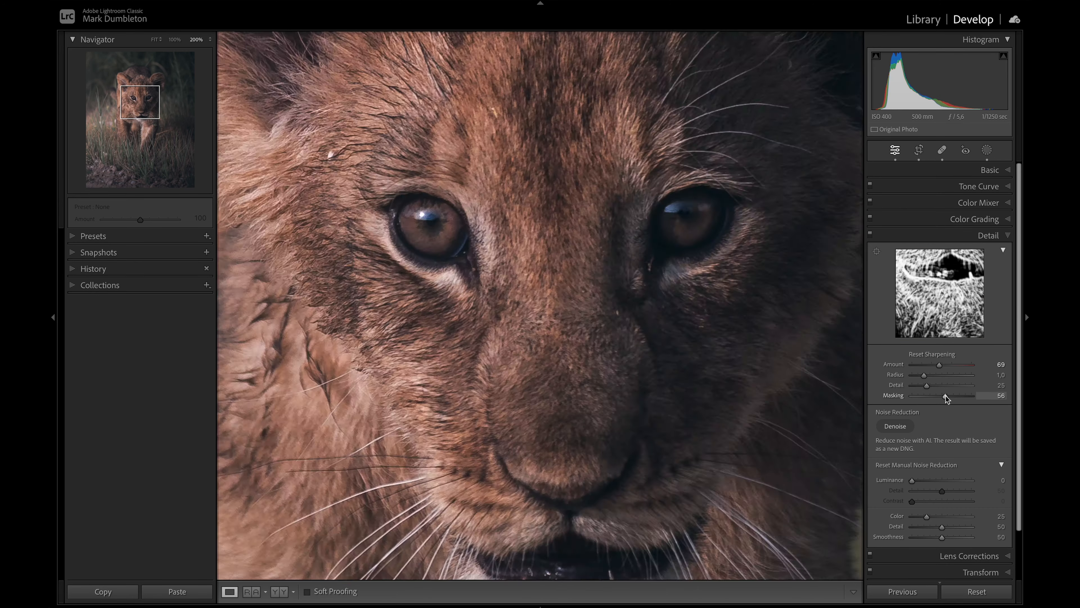
{"action": "key", "text": "z"}
{"action": "left_click", "coordinate": [945, 396], "text": "alt"}
{"action": "left_click_drag", "start_coordinate": [945, 395], "coordinate": [915, 376]}
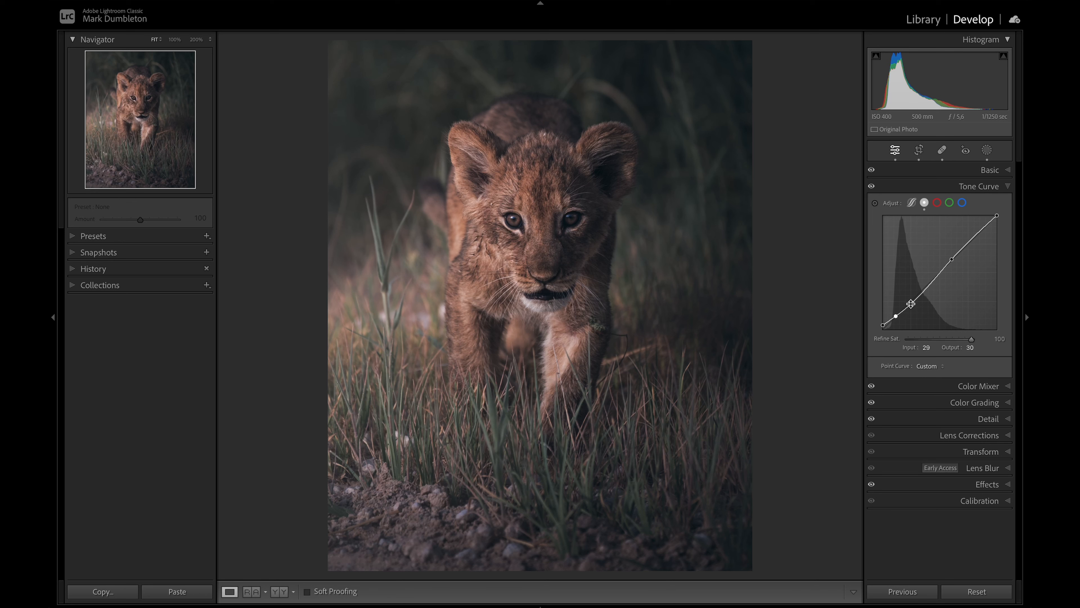
Step: Fine-tune the shadow and highlight points of the tone curve
{"action": "left_click_drag", "start_coordinate": [913, 302], "coordinate": [897, 316]}
{"action": "left_click_drag", "start_coordinate": [948, 262], "coordinate": [950, 259]}
Step: Refine the basic tones to exposure -1,75, contrast -7, shadows +44 and blacks +81, and set clarity to +21
{"action": "left_click", "coordinate": [989, 170]}
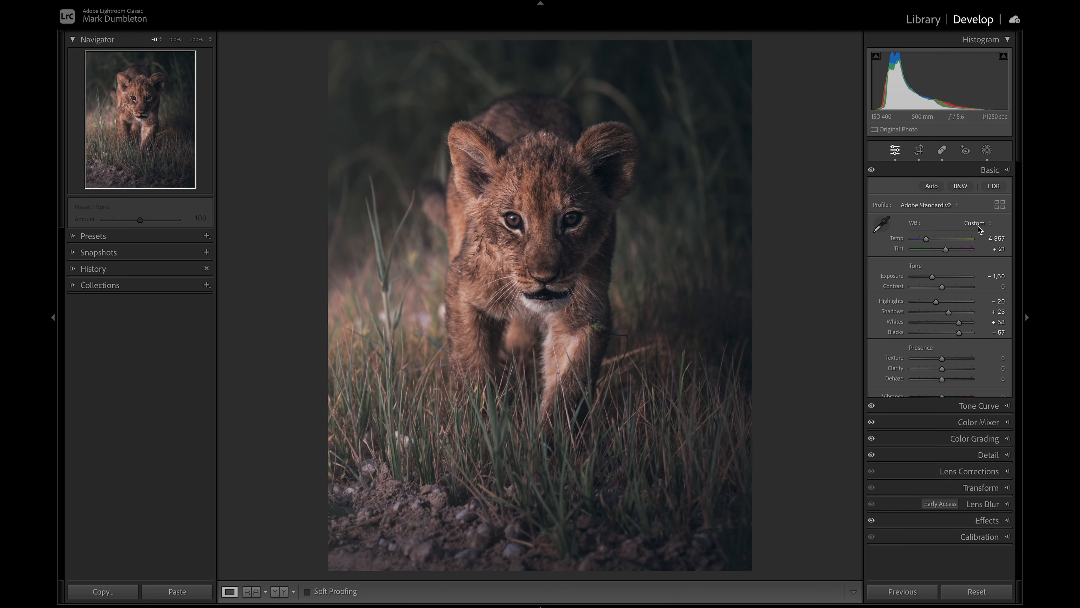
{"action": "left_click_drag", "start_coordinate": [959, 332], "coordinate": [967, 336]}
{"action": "left_click_drag", "start_coordinate": [933, 277], "coordinate": [954, 315]}
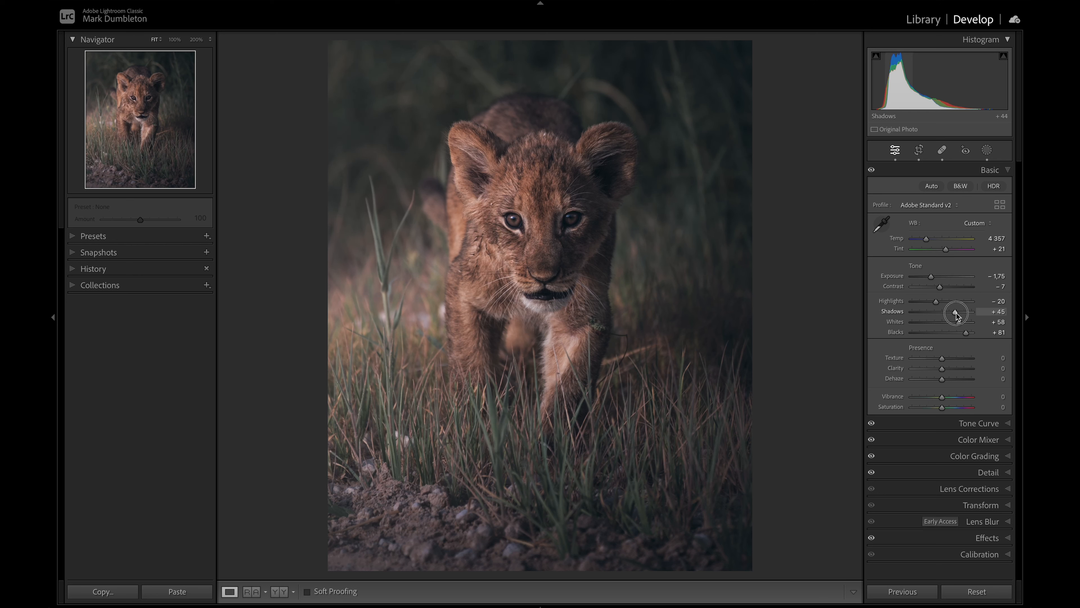
{"action": "left_click_drag", "start_coordinate": [942, 368], "coordinate": [944, 369]}
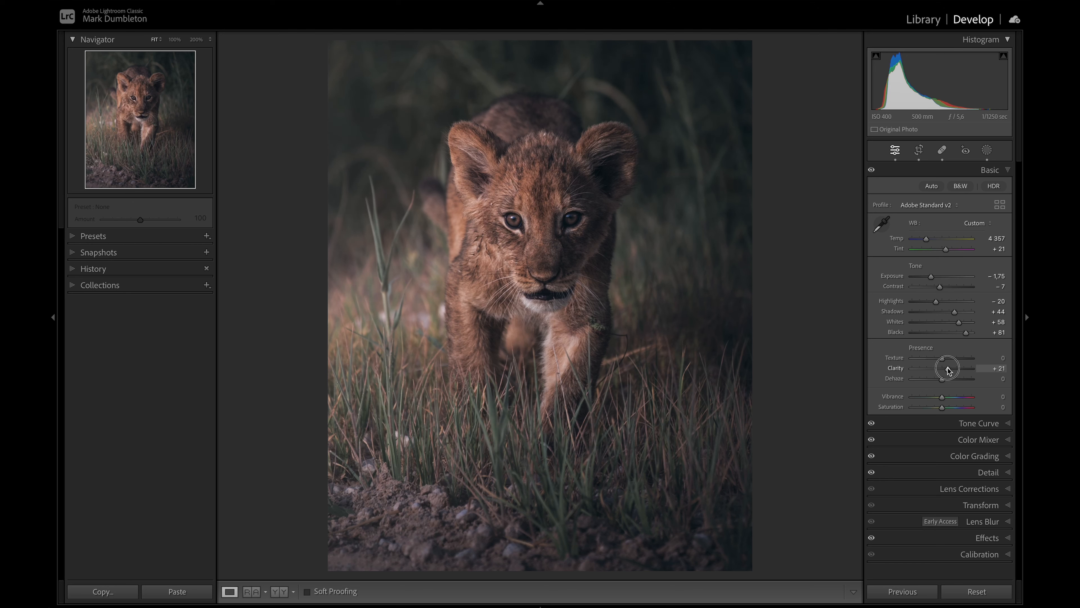
{"action": "left_click_drag", "start_coordinate": [947, 367], "coordinate": [948, 368]}
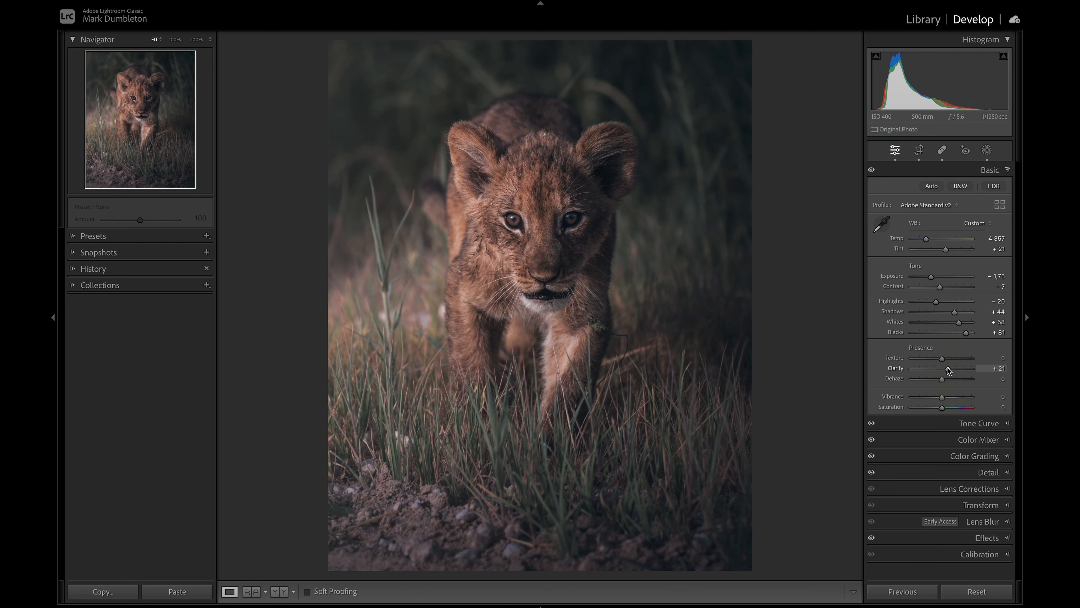